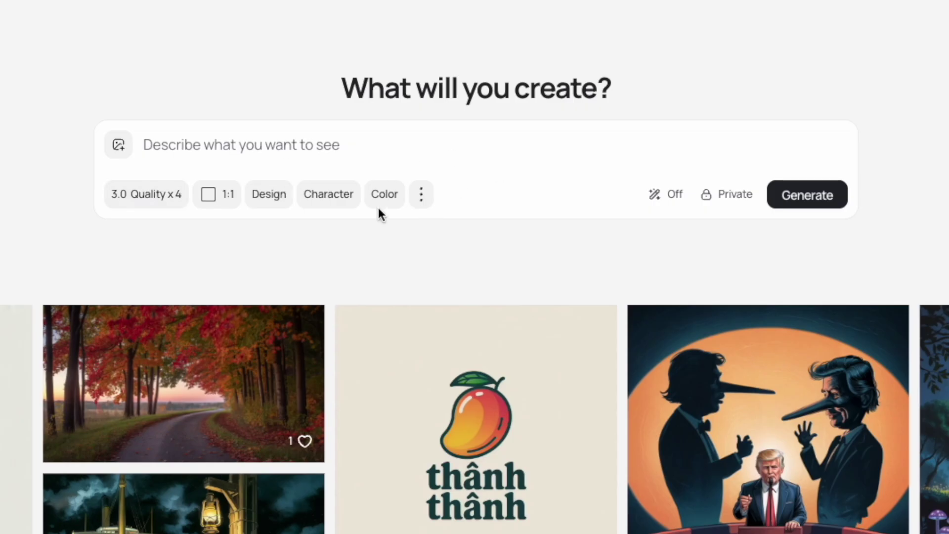
Step: Look over the prompt's style, color and additional options, including tile, seed number and negative prompt
{"action": "left_click", "coordinate": [269, 205]}
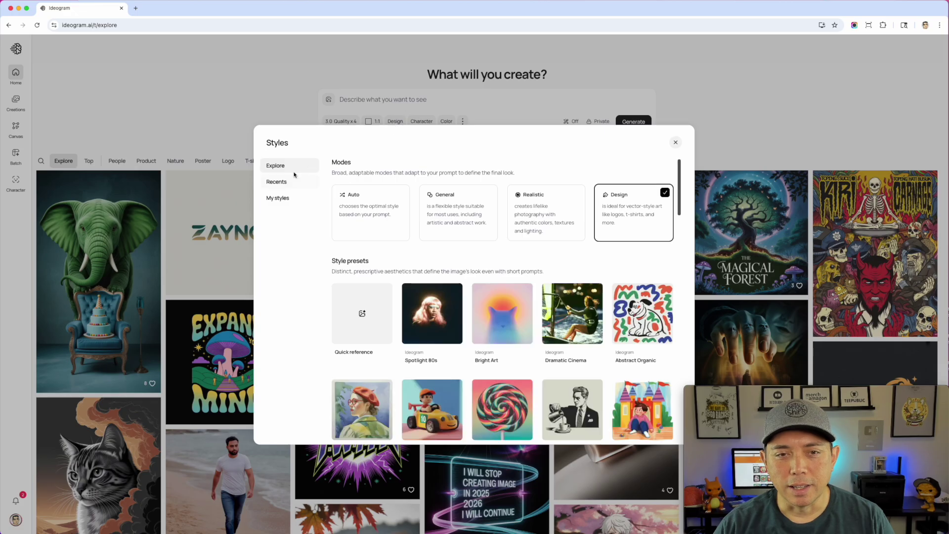
{"action": "scroll", "coordinate": [471, 244], "scroll_direction": "down", "scroll_amount": 4}
{"action": "scroll", "coordinate": [490, 247], "scroll_direction": "up", "scroll_amount": 5}
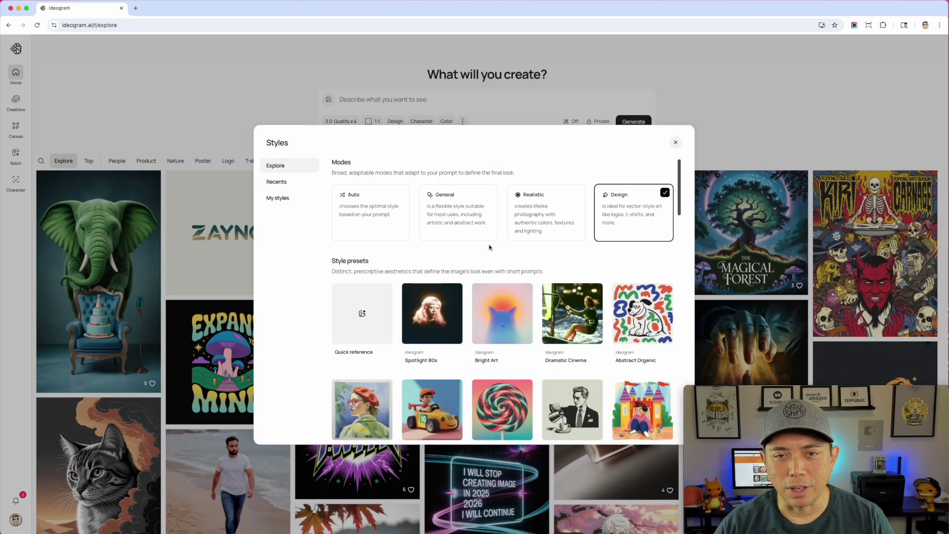
{"action": "left_click", "coordinate": [374, 117]}
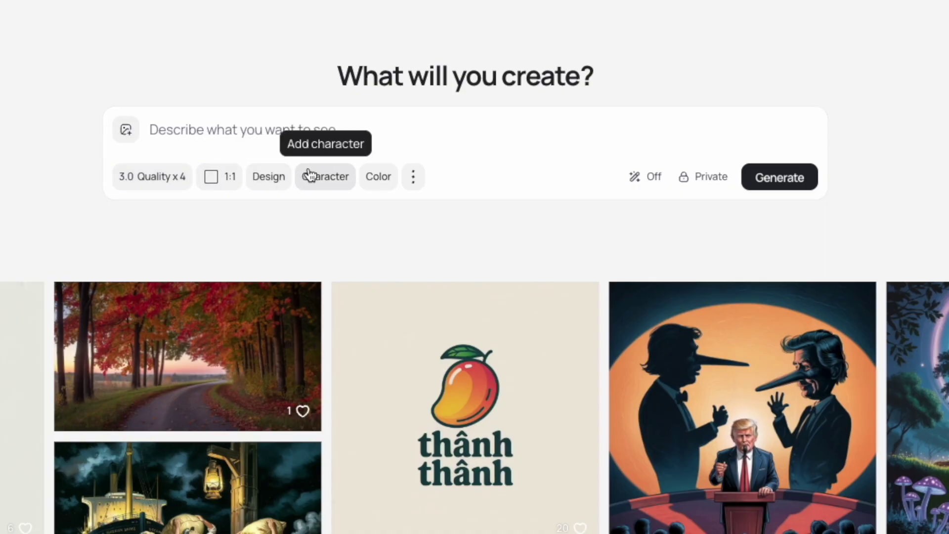
{"action": "left_click", "coordinate": [376, 183]}
{"action": "left_click", "coordinate": [376, 183]}
{"action": "left_click", "coordinate": [413, 181]}
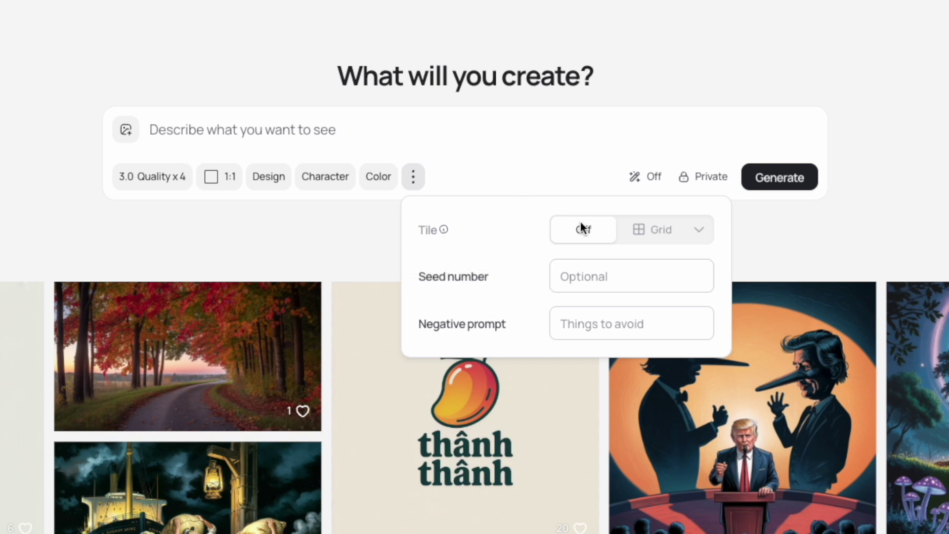
{"action": "left_click", "coordinate": [519, 129]}
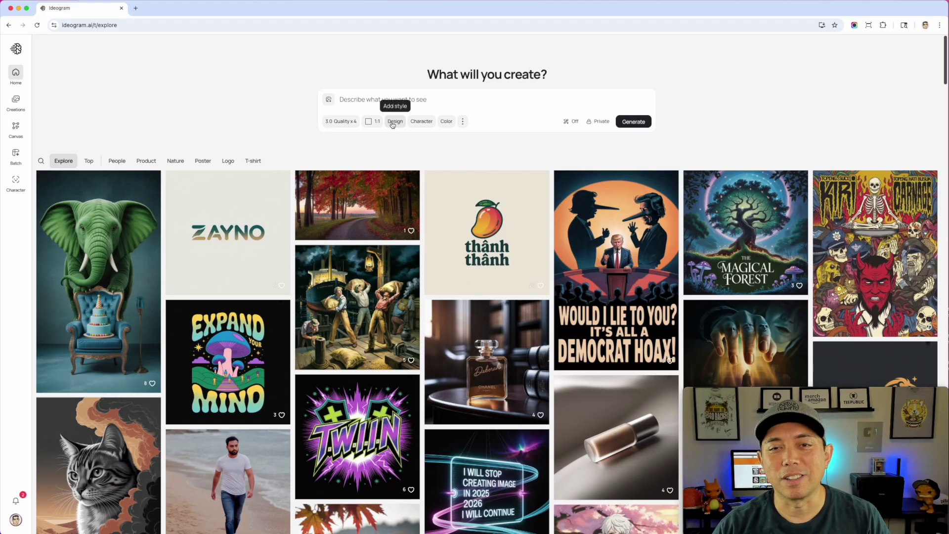
Step: Review the style modes and the whole collection of style presets, from Spotlight 80s through Woodblock Print
{"action": "left_click", "coordinate": [394, 122]}
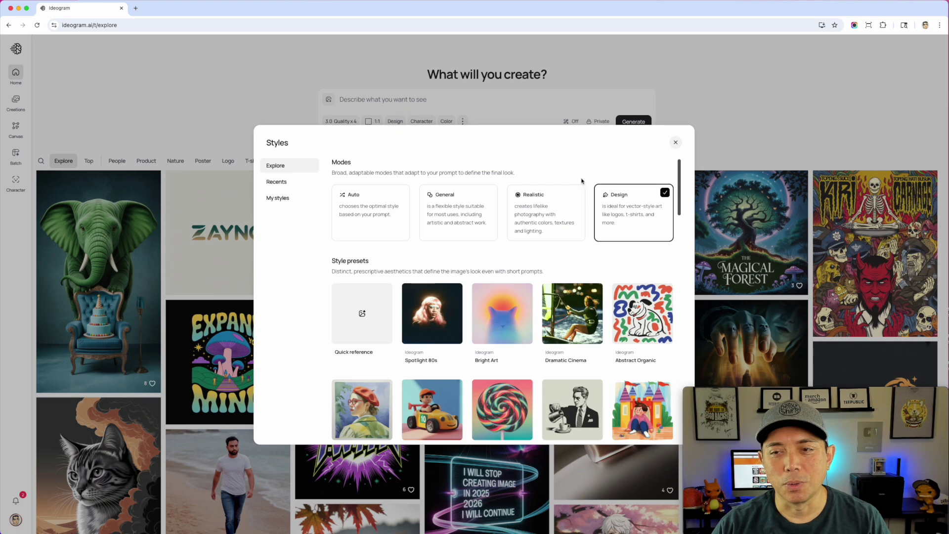
{"action": "scroll", "coordinate": [598, 259], "scroll_direction": "down", "scroll_amount": 1}
{"action": "scroll", "coordinate": [601, 253], "scroll_direction": "up", "scroll_amount": 1}
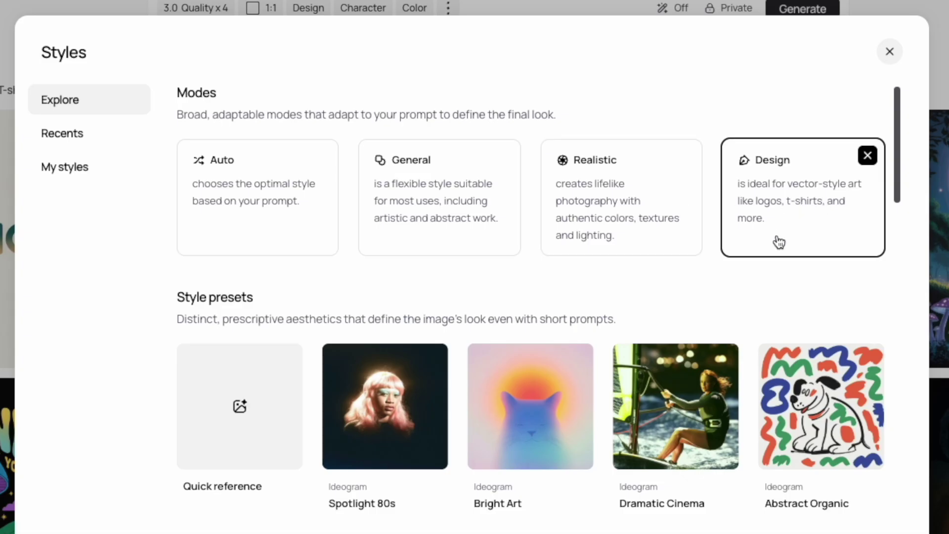
{"action": "scroll", "coordinate": [726, 292], "scroll_direction": "down", "scroll_amount": 5}
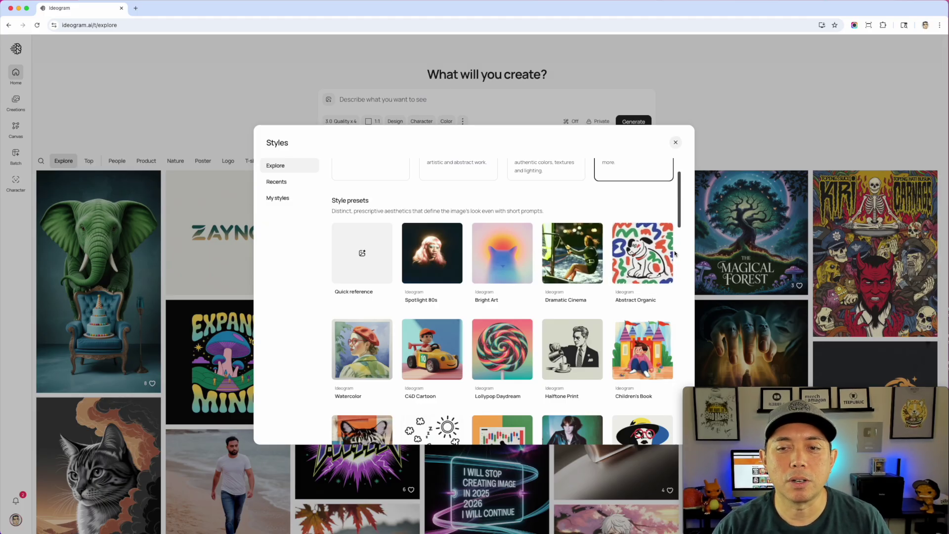
{"action": "scroll", "coordinate": [439, 240], "scroll_direction": "down", "scroll_amount": 1}
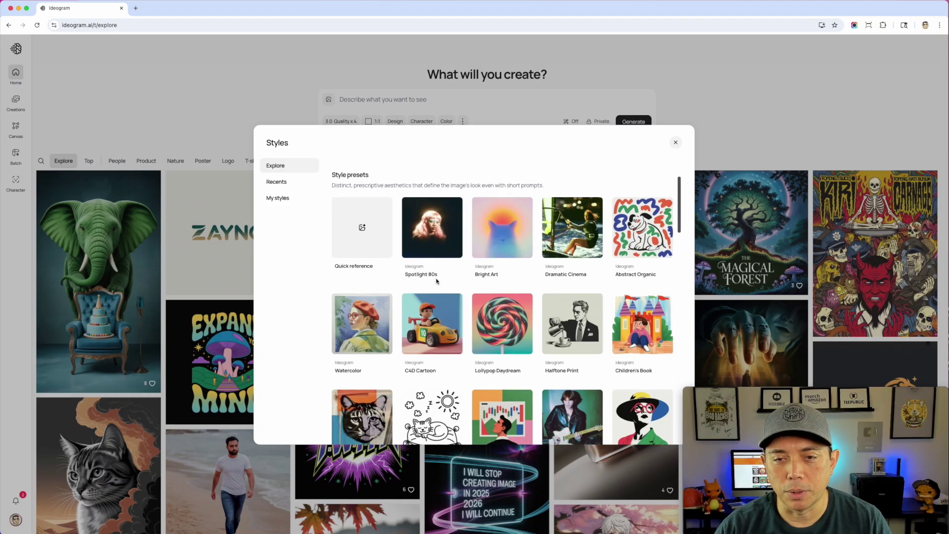
{"action": "scroll", "coordinate": [439, 275], "scroll_direction": "down", "scroll_amount": 1}
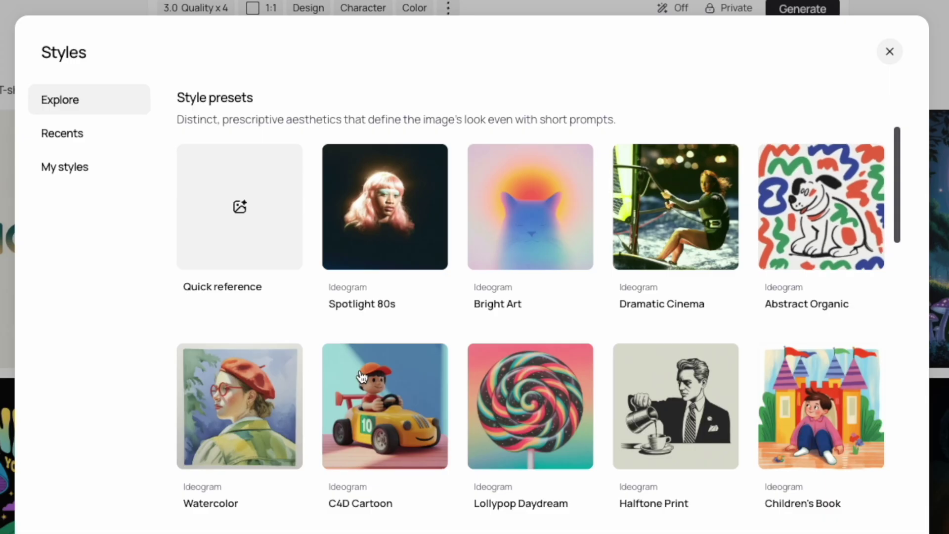
{"action": "scroll", "coordinate": [313, 419], "scroll_direction": "down", "scroll_amount": 1}
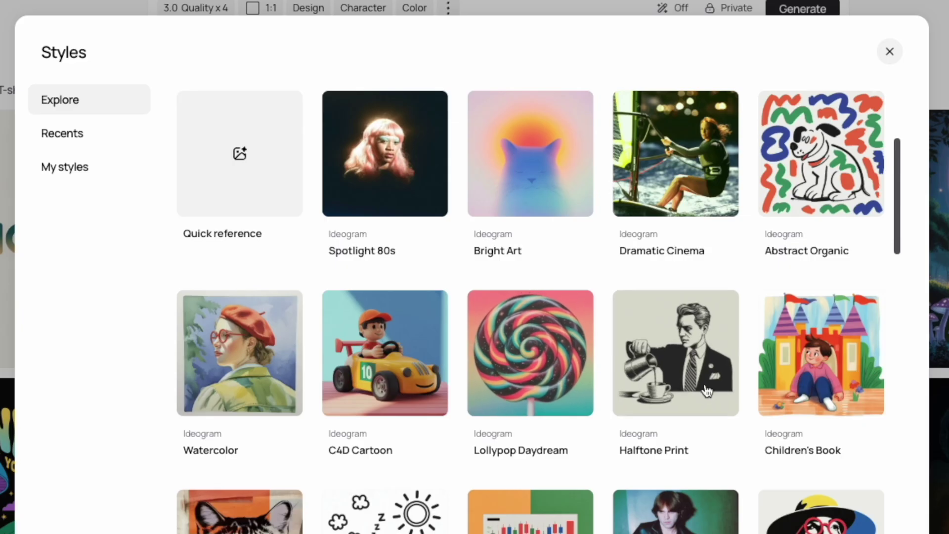
{"action": "scroll", "coordinate": [707, 392], "scroll_direction": "down", "scroll_amount": 1}
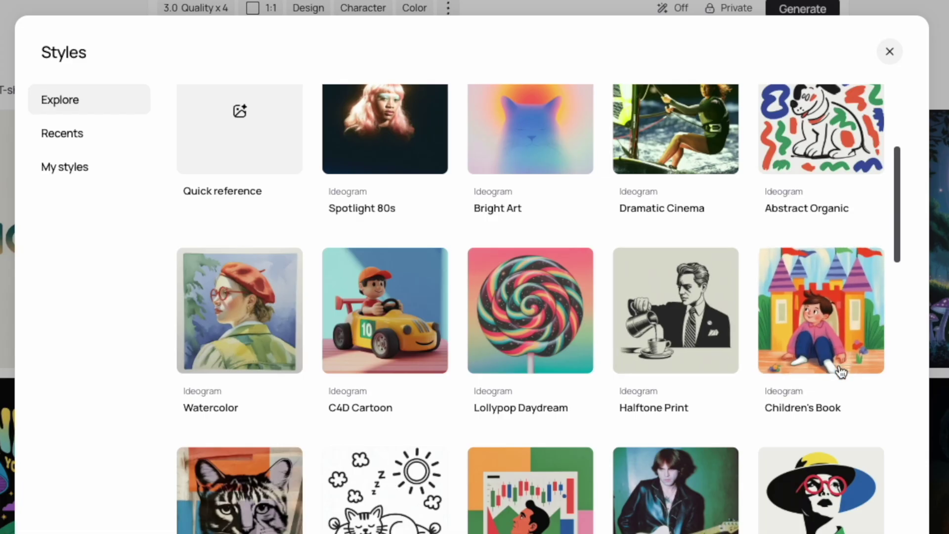
{"action": "scroll", "coordinate": [843, 371], "scroll_direction": "down", "scroll_amount": 1}
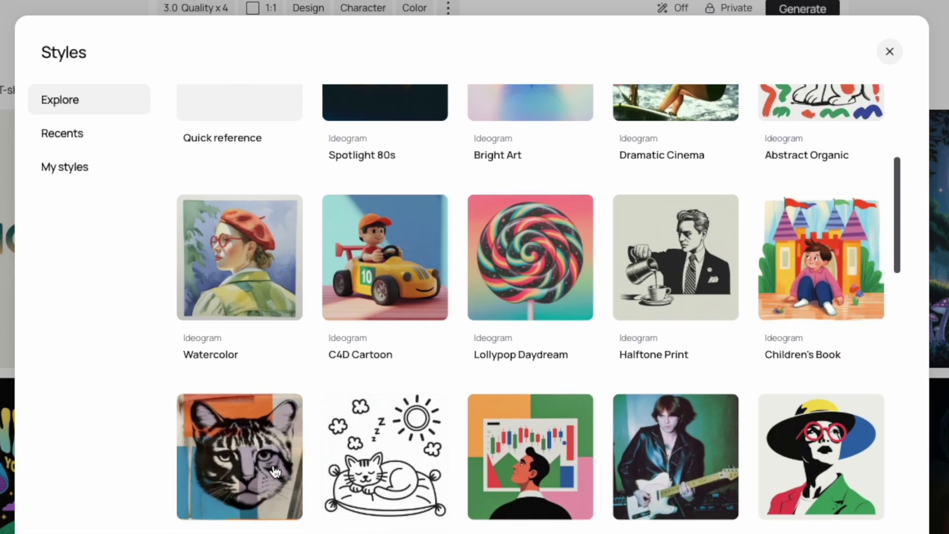
{"action": "scroll", "coordinate": [264, 455], "scroll_direction": "down", "scroll_amount": 1}
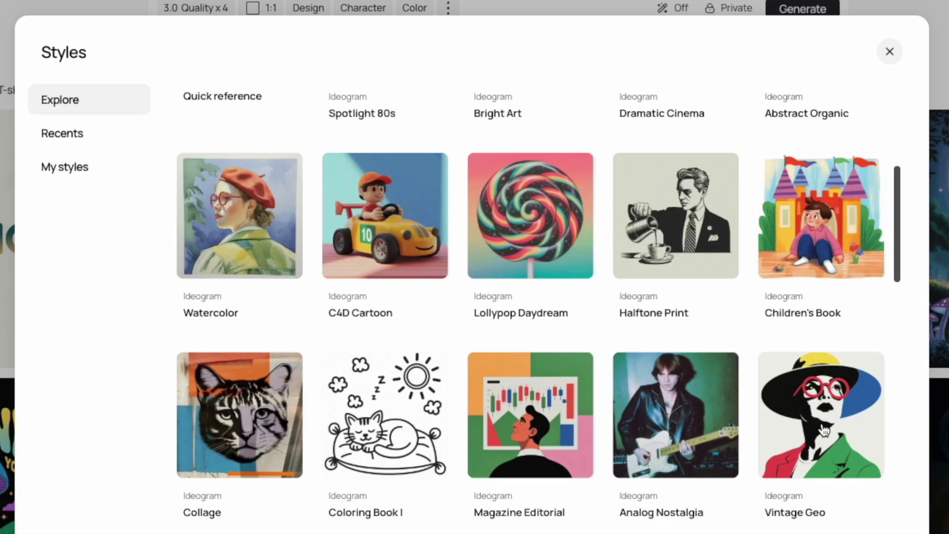
{"action": "scroll", "coordinate": [679, 456], "scroll_direction": "down", "scroll_amount": 4}
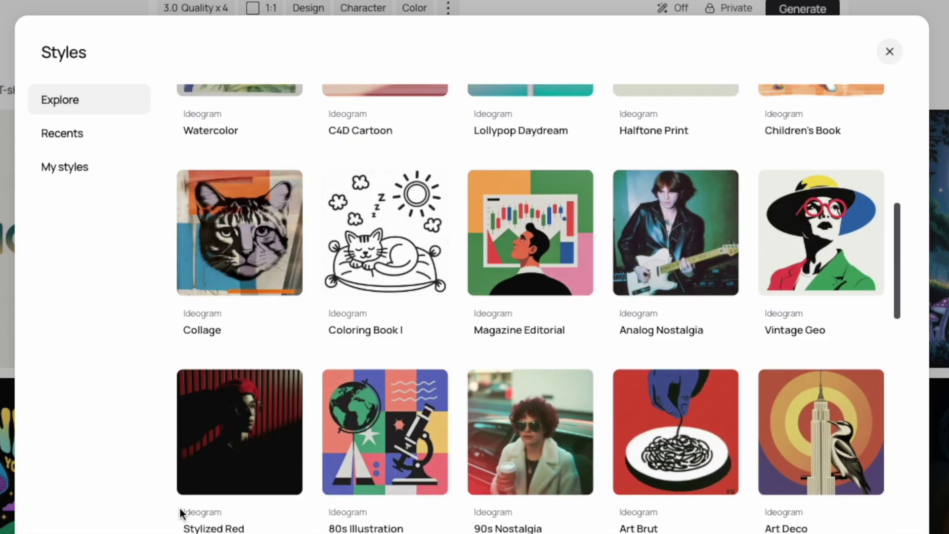
{"action": "scroll", "coordinate": [190, 505], "scroll_direction": "down", "scroll_amount": 1}
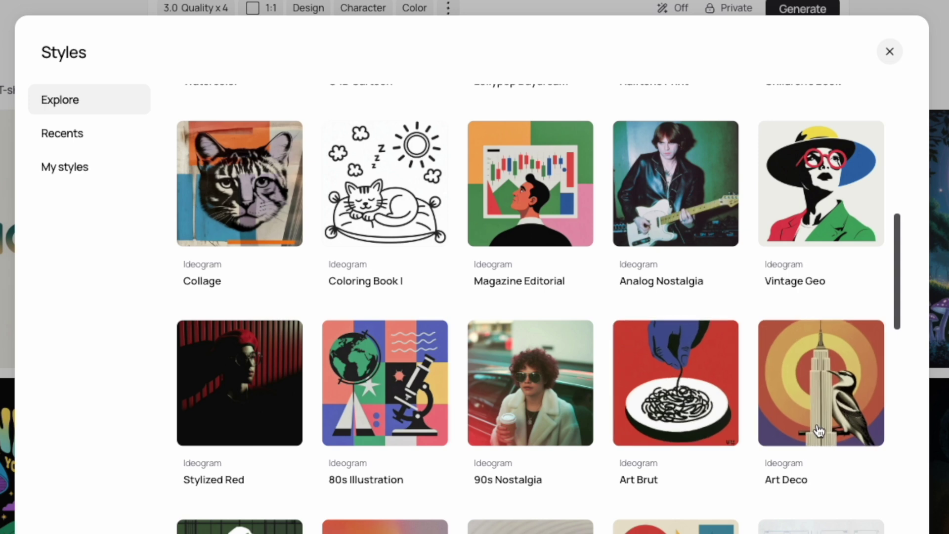
{"action": "scroll", "coordinate": [822, 421], "scroll_direction": "down", "scroll_amount": 3}
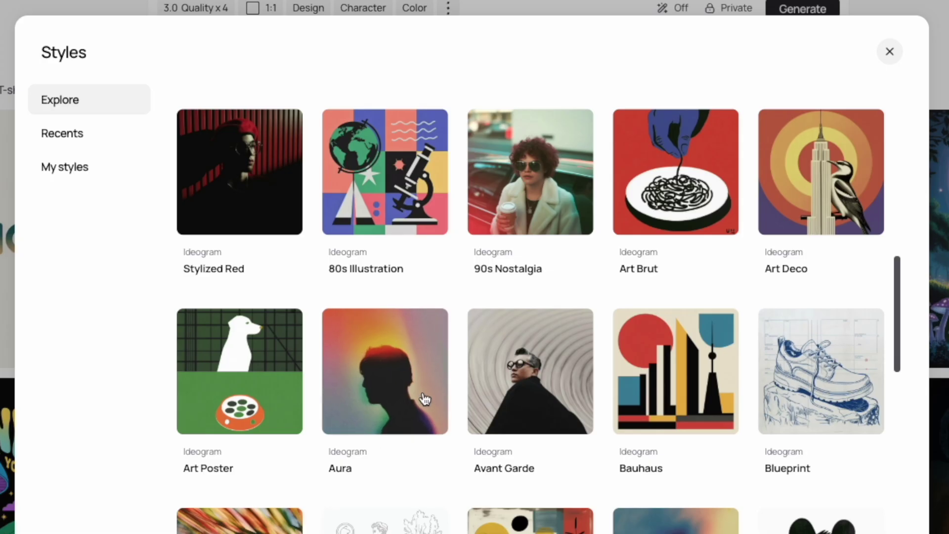
{"action": "scroll", "coordinate": [666, 426], "scroll_direction": "up", "scroll_amount": 5}
{"action": "scroll", "coordinate": [667, 426], "scroll_direction": "up", "scroll_amount": 7}
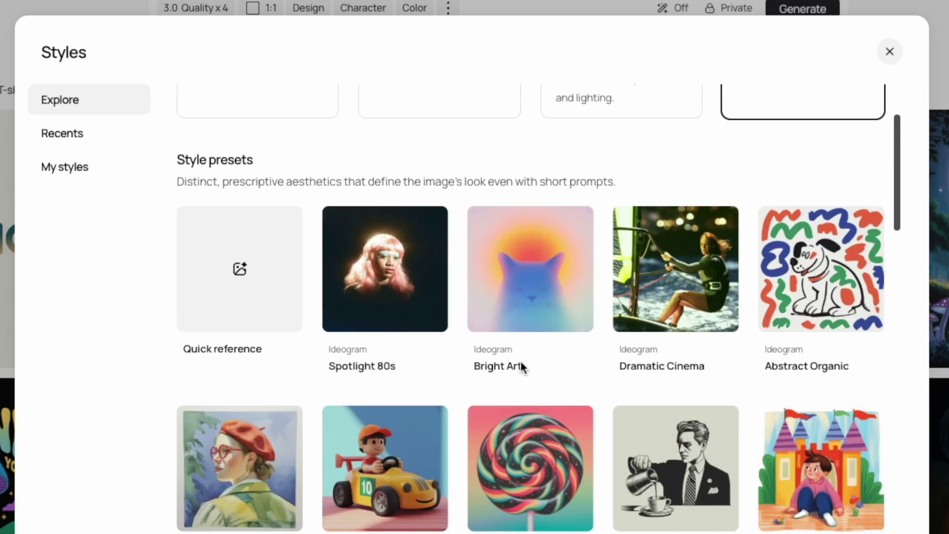
{"action": "scroll", "coordinate": [458, 408], "scroll_direction": "down", "scroll_amount": 13}
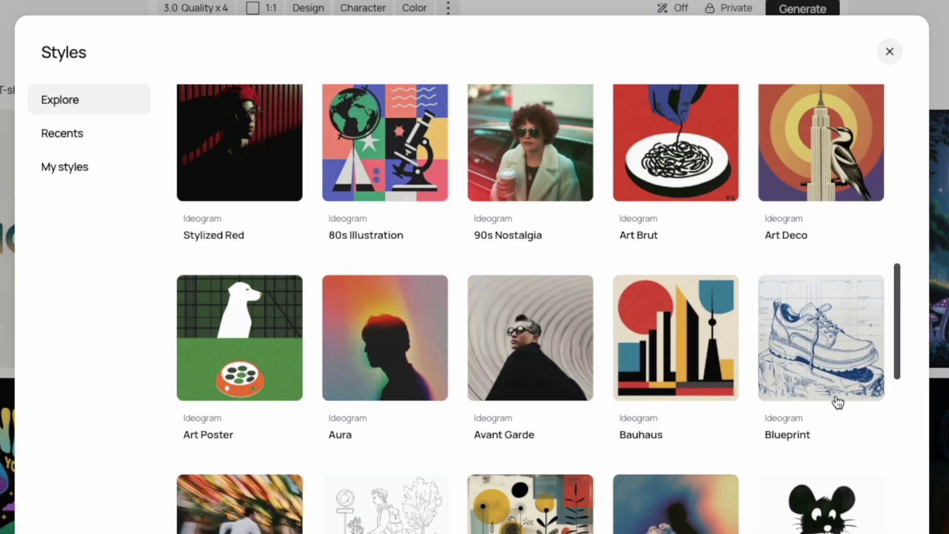
{"action": "scroll", "coordinate": [770, 418], "scroll_direction": "down", "scroll_amount": 2}
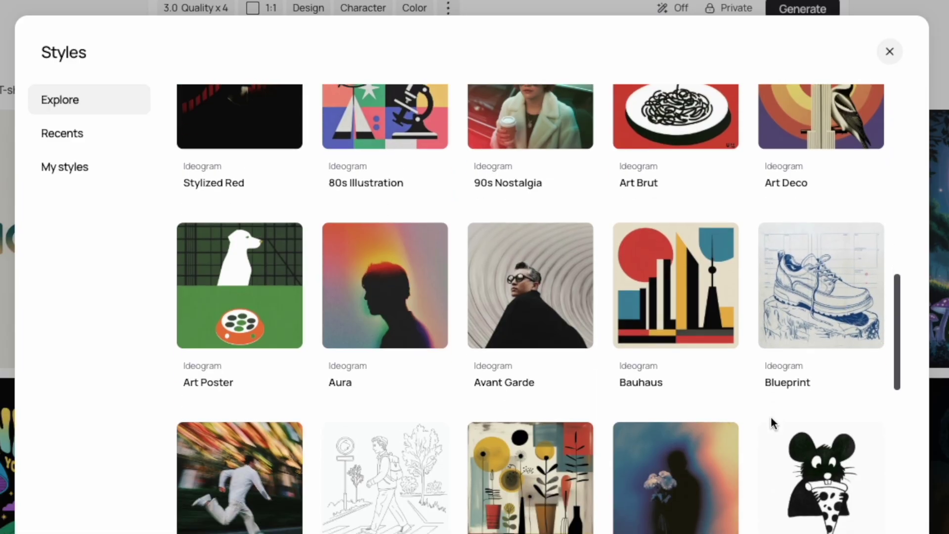
{"action": "scroll", "coordinate": [402, 490], "scroll_direction": "down", "scroll_amount": 1}
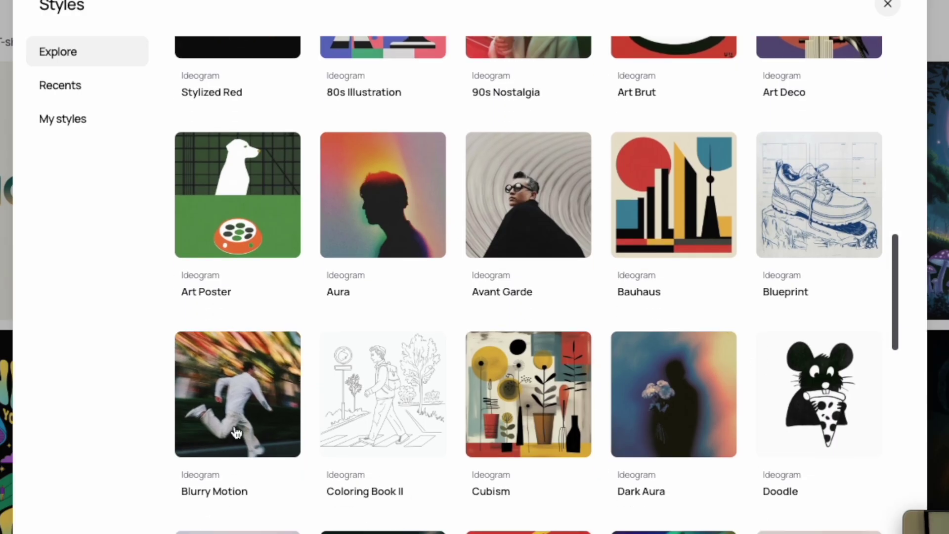
{"action": "scroll", "coordinate": [309, 433], "scroll_direction": "down", "scroll_amount": 1}
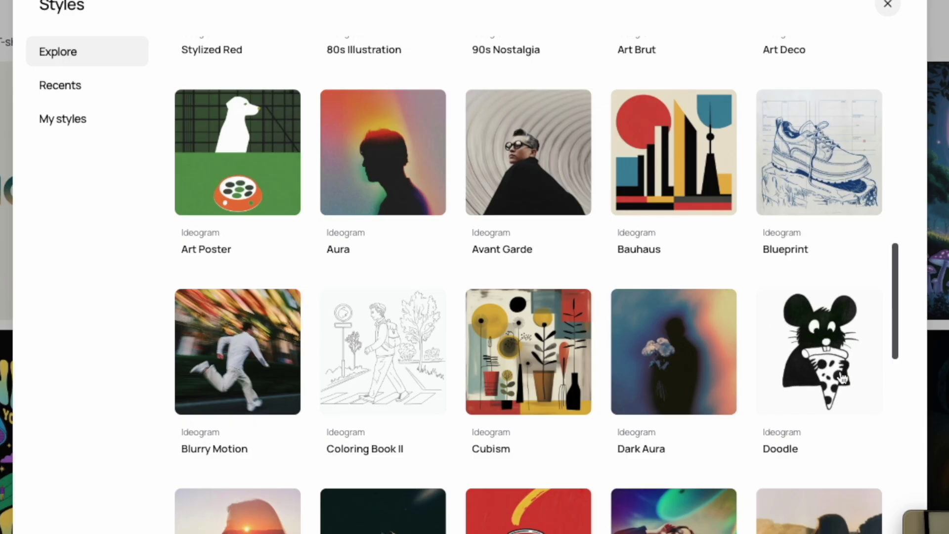
{"action": "scroll", "coordinate": [813, 413], "scroll_direction": "down", "scroll_amount": 1}
{"action": "scroll", "coordinate": [812, 409], "scroll_direction": "down", "scroll_amount": 5}
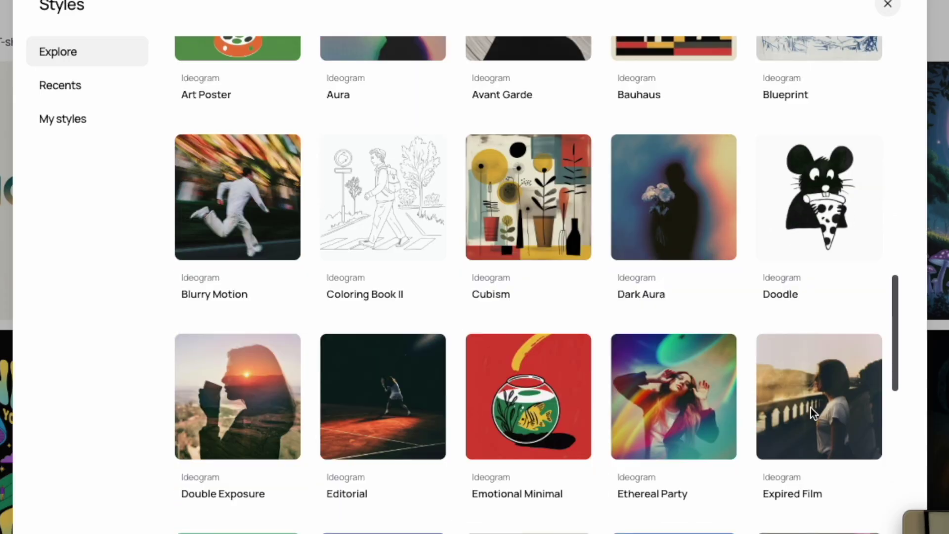
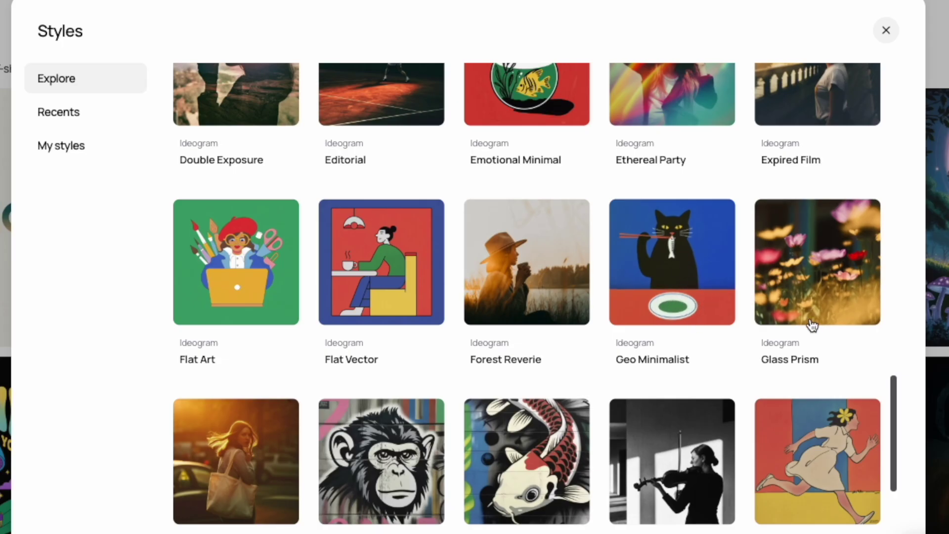
{"action": "scroll", "coordinate": [597, 386], "scroll_direction": "down", "scroll_amount": 4}
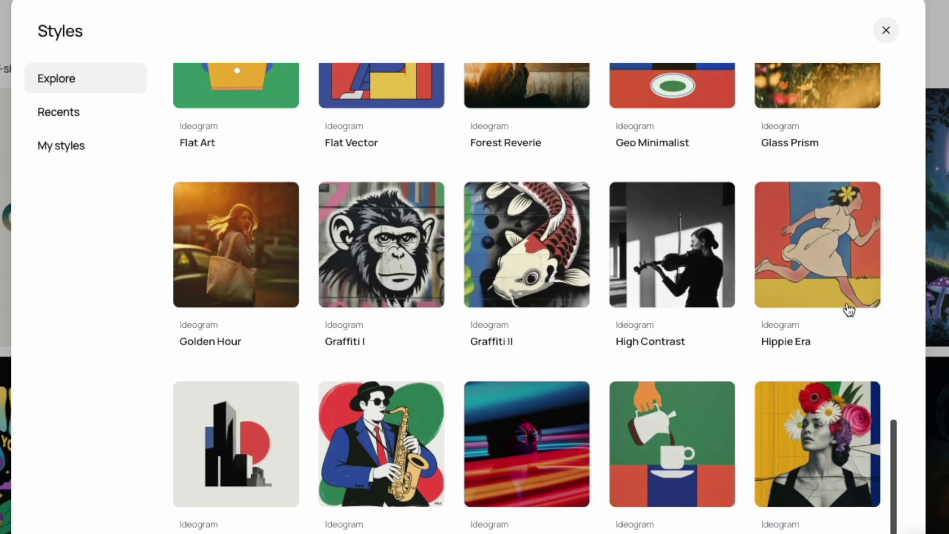
{"action": "scroll", "coordinate": [229, 374], "scroll_direction": "down", "scroll_amount": 2}
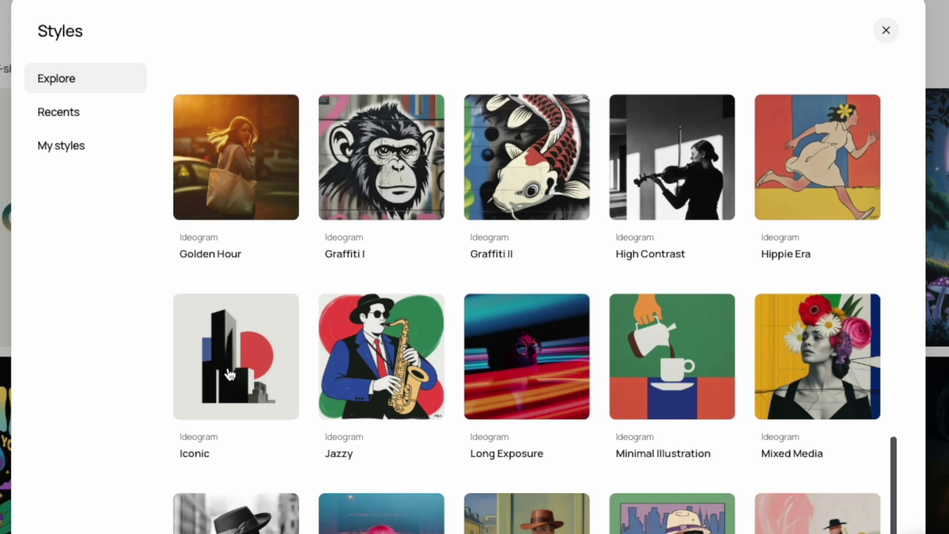
{"action": "scroll", "coordinate": [400, 415], "scroll_direction": "down", "scroll_amount": 1}
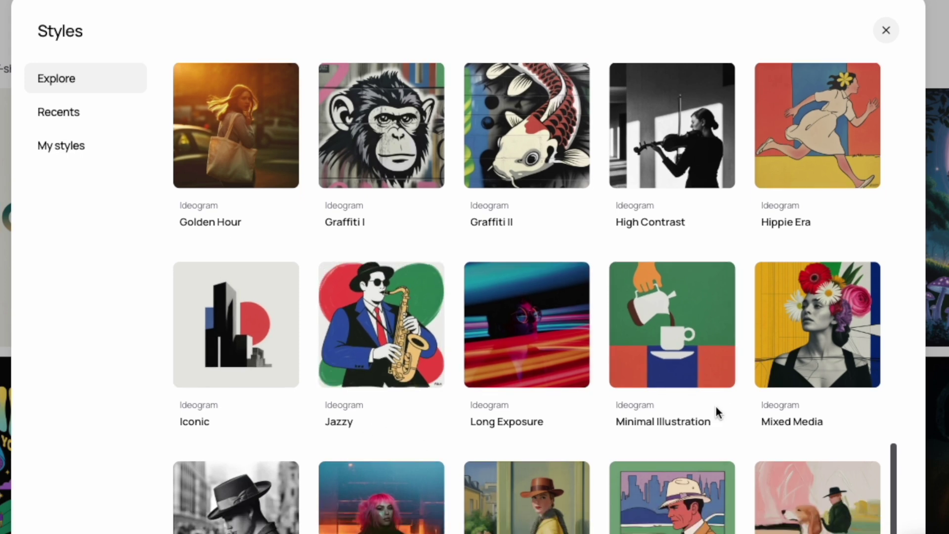
{"action": "scroll", "coordinate": [701, 405], "scroll_direction": "down", "scroll_amount": 1}
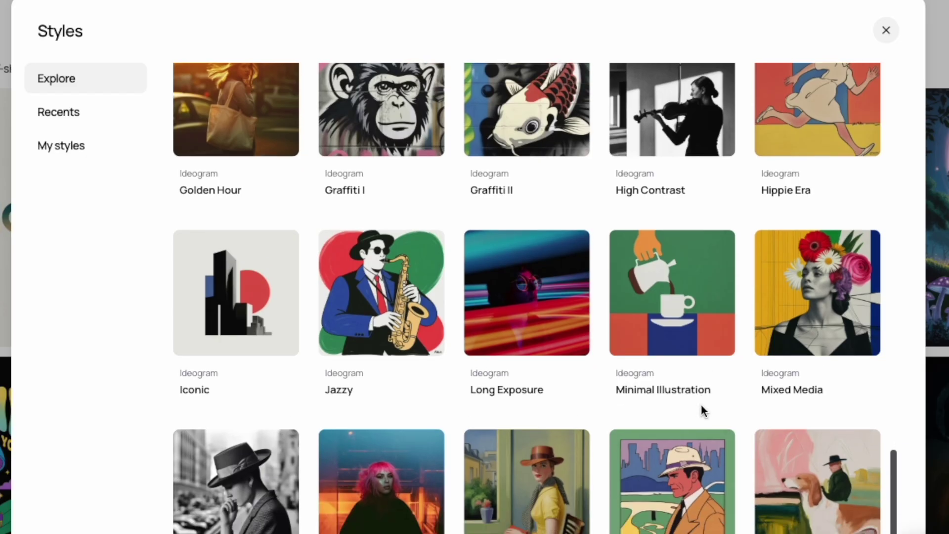
{"action": "scroll", "coordinate": [788, 405], "scroll_direction": "down", "scroll_amount": 5}
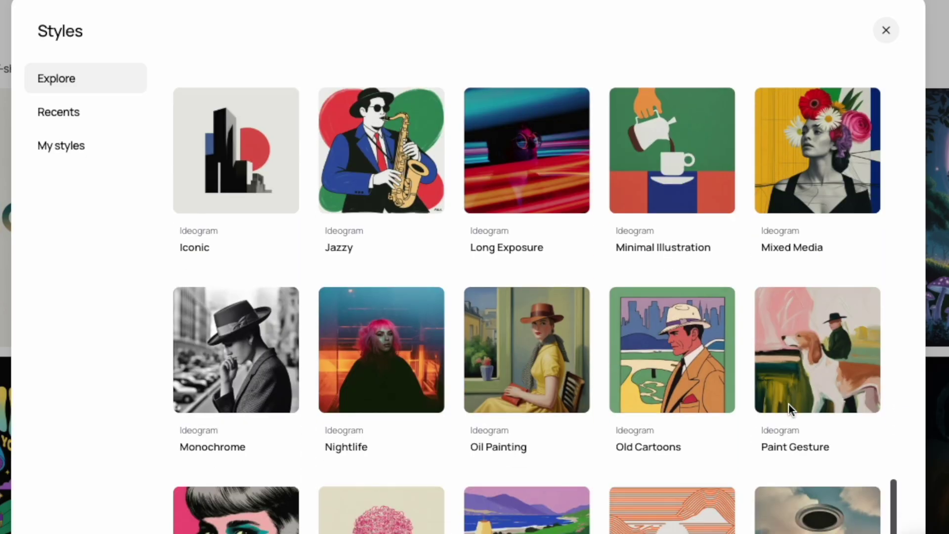
{"action": "scroll", "coordinate": [788, 405], "scroll_direction": "down", "scroll_amount": 1}
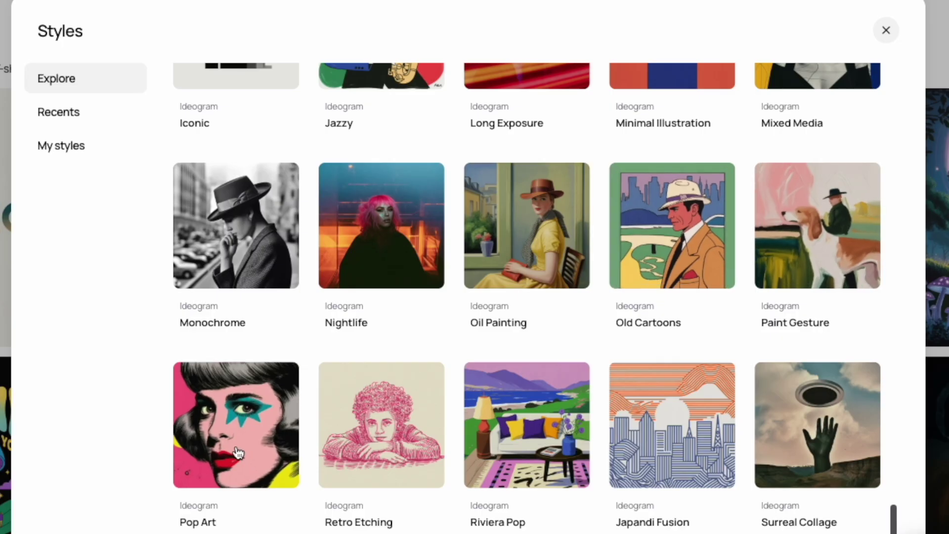
{"action": "scroll", "coordinate": [238, 453], "scroll_direction": "down", "scroll_amount": 1}
{"action": "scroll", "coordinate": [396, 431], "scroll_direction": "down", "scroll_amount": 1}
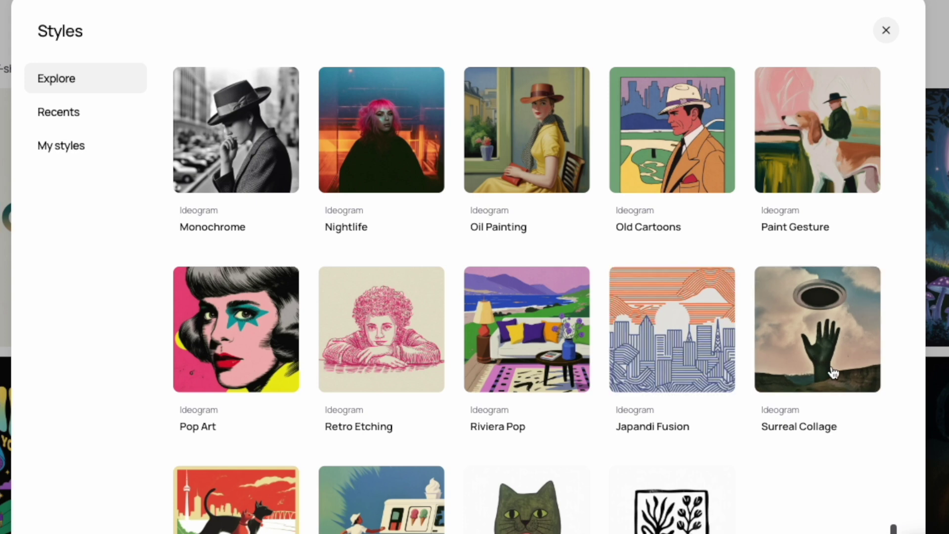
{"action": "scroll", "coordinate": [830, 396], "scroll_direction": "down", "scroll_amount": 2}
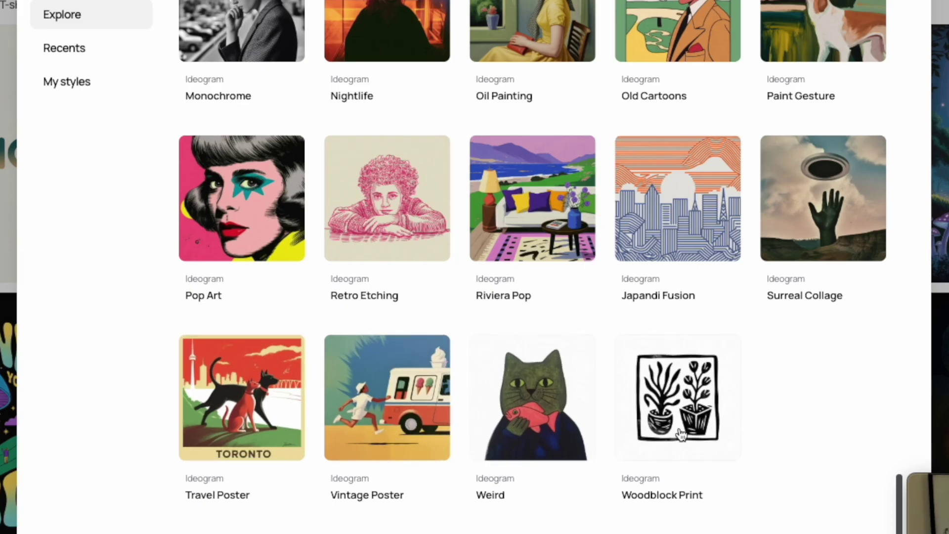
Step: Apply the Lollypop Daydream style preset to the image prompt
{"action": "scroll", "coordinate": [722, 413], "scroll_direction": "up", "scroll_amount": 15}
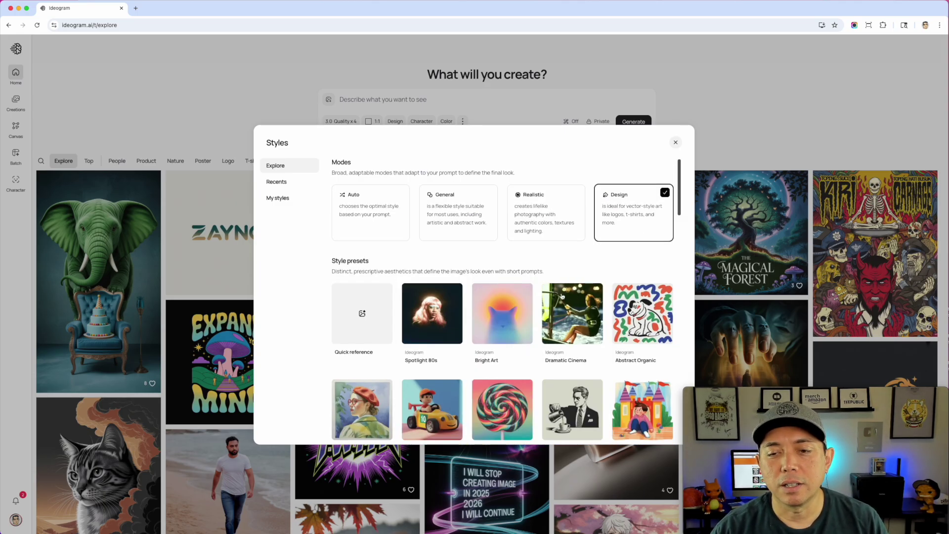
{"action": "scroll", "coordinate": [564, 329], "scroll_direction": "down", "scroll_amount": 2}
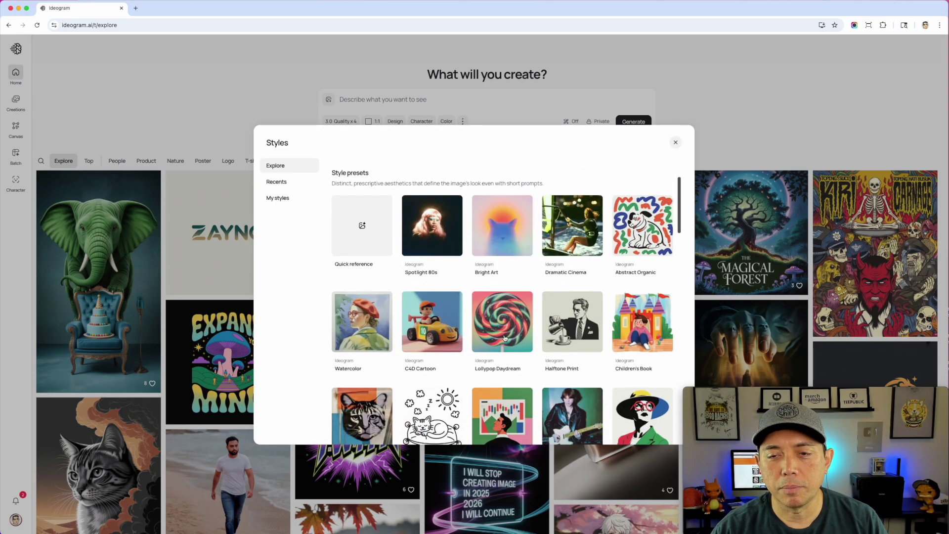
{"action": "left_click", "coordinate": [509, 336]}
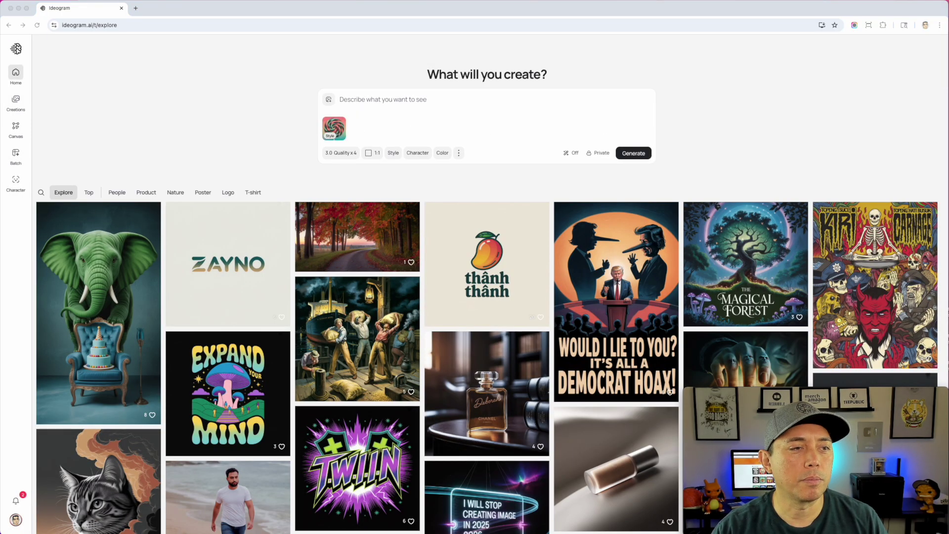
Step: Generate images from "A cute cartoon corgi facing forward eating a bowl of ramen with chopsticks with a light yellow circle behind him and a solid red background."
{"action": "left_click", "coordinate": [362, 99]}
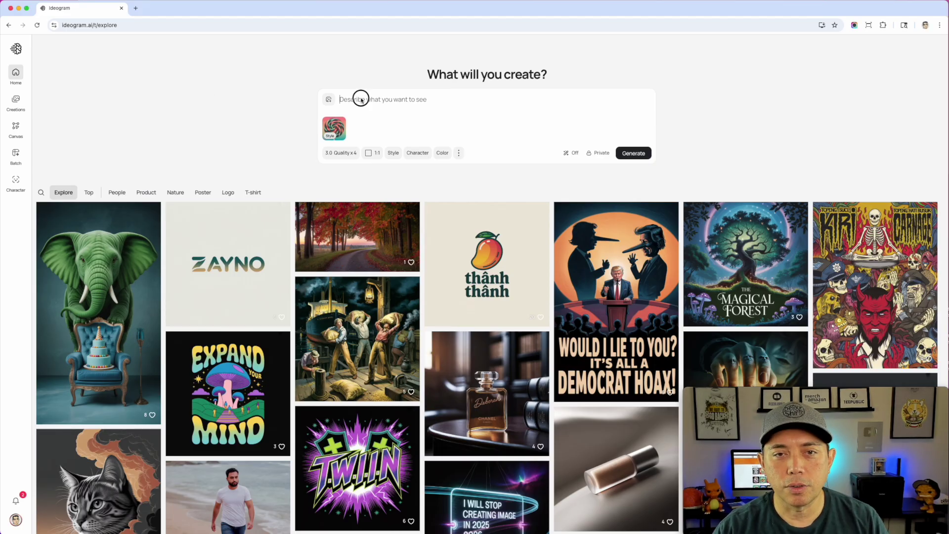
{"action": "type", "text": "A cute cartoon corgi facing forward eating a bowl of ramen with chopsticks with a light yellow circle behind him and a solid red background."}
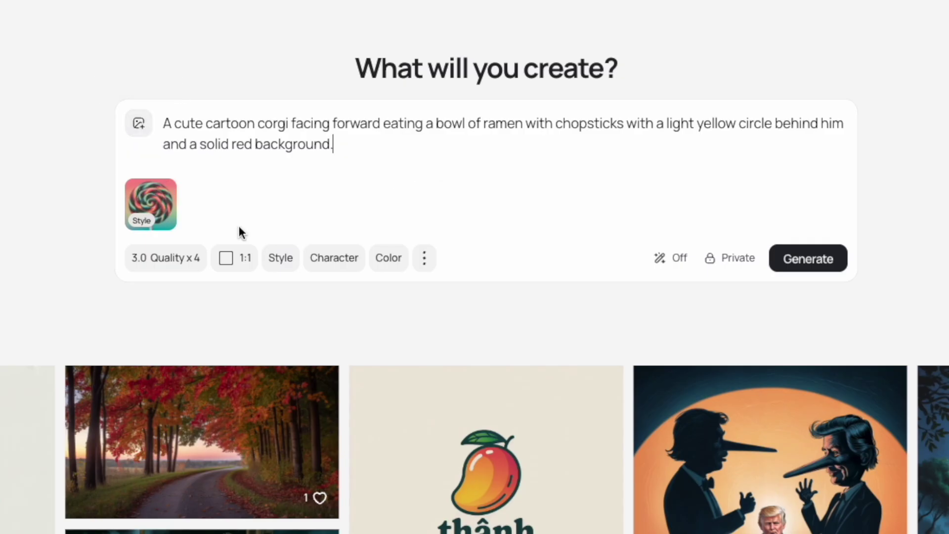
{"action": "left_click", "coordinate": [801, 261]}
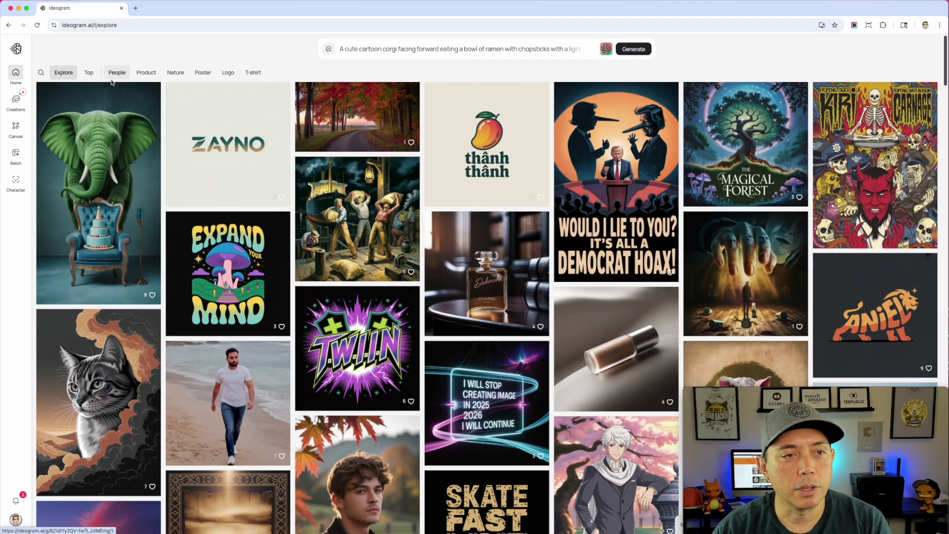
Step: View each of the four newly generated Lollypop Daydream corgi images at full size from the creations gallery
{"action": "left_click", "coordinate": [15, 101]}
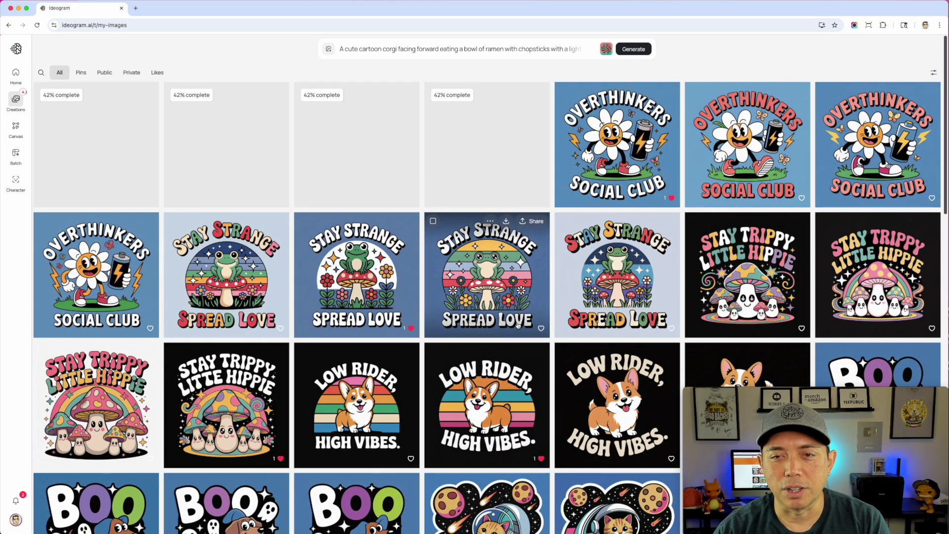
{"action": "scroll", "coordinate": [518, 325], "scroll_direction": "down", "scroll_amount": 2}
{"action": "scroll", "coordinate": [518, 325], "scroll_direction": "up", "scroll_amount": 2}
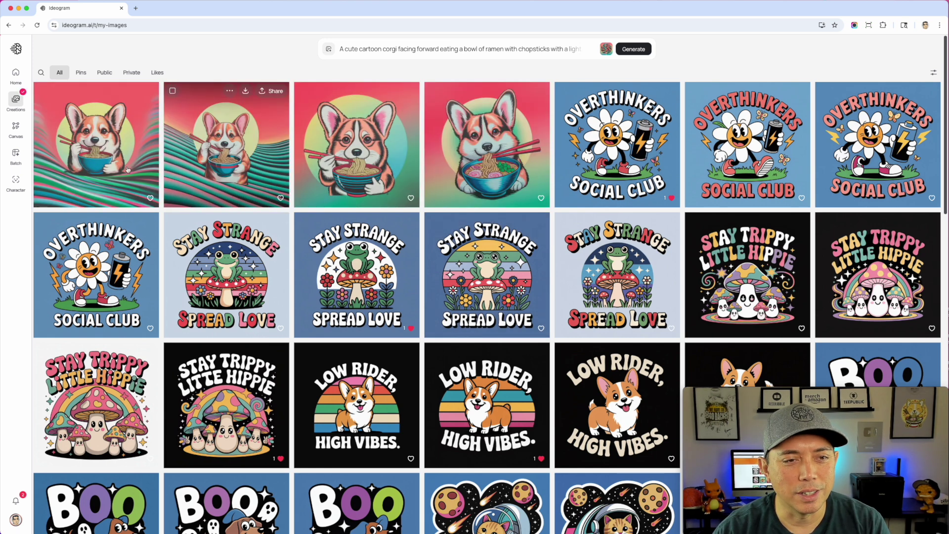
{"action": "left_click", "coordinate": [109, 172]}
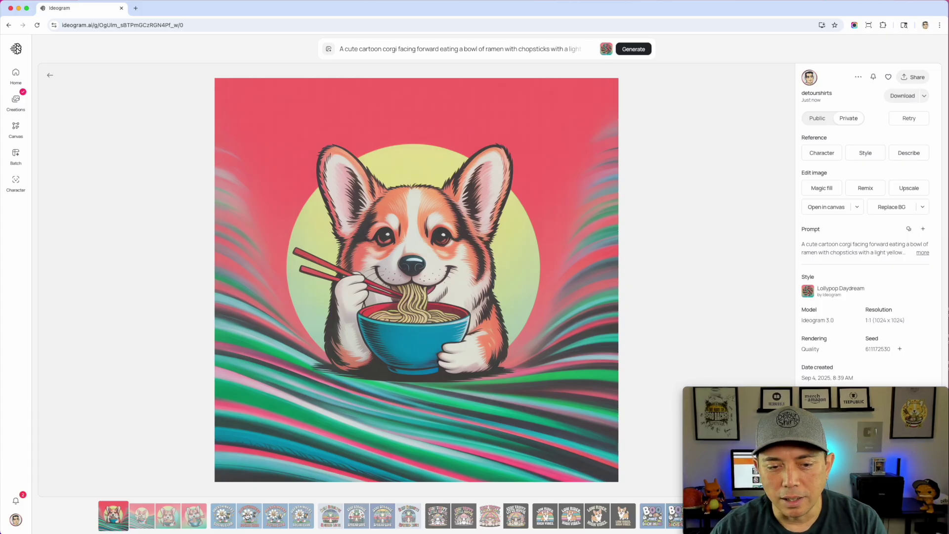
{"action": "left_click", "coordinate": [143, 515]}
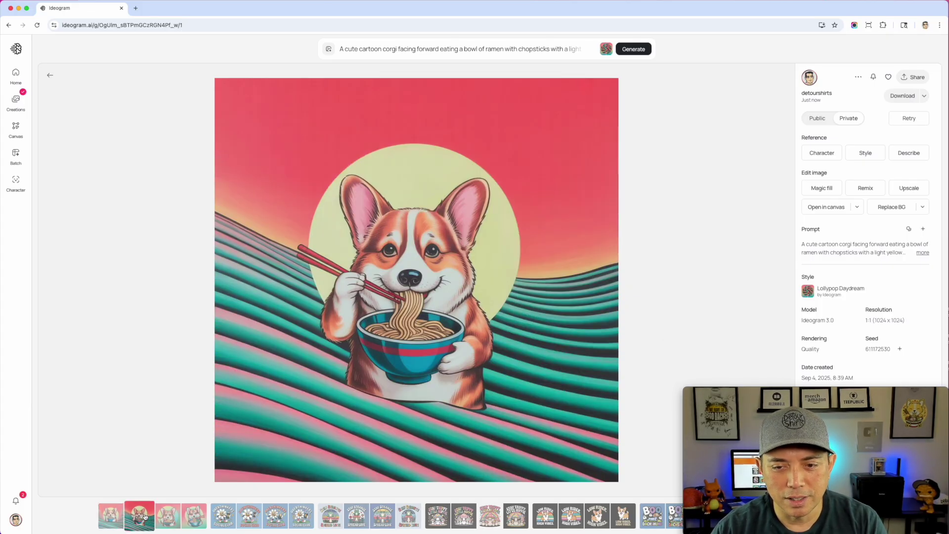
{"action": "left_click", "coordinate": [170, 516]}
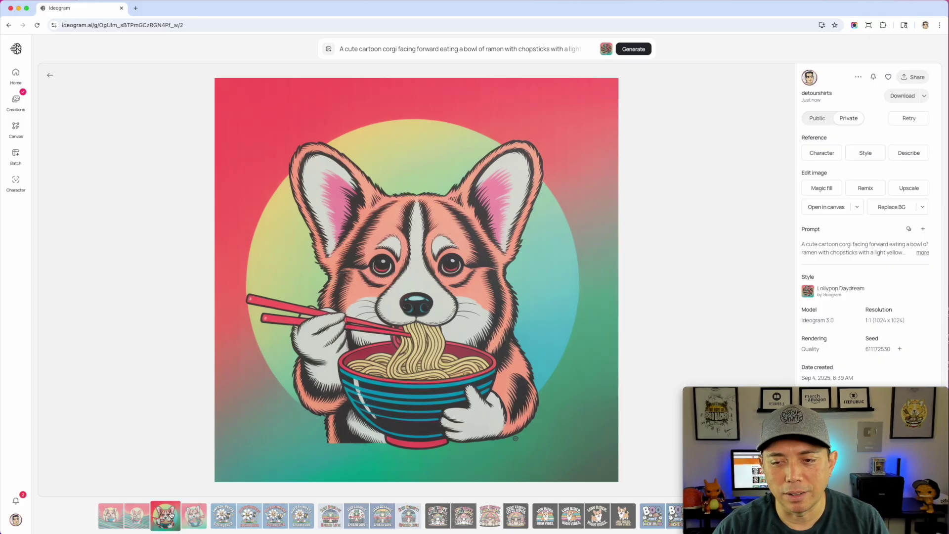
{"action": "left_click", "coordinate": [199, 517]}
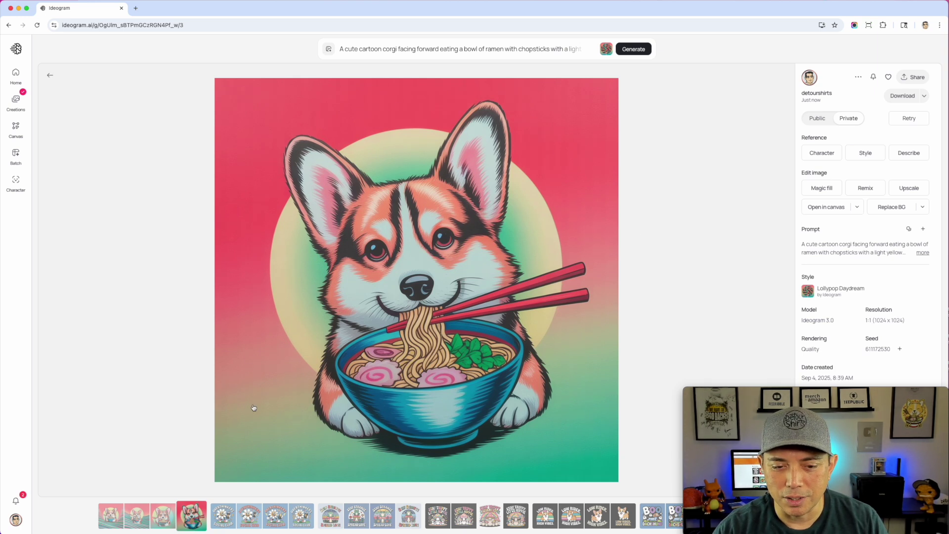
Step: Find the liked Paint Gesture corgi among the earlier creations, inspect the image and its style details, and return to the gallery
{"action": "left_click", "coordinate": [16, 101]}
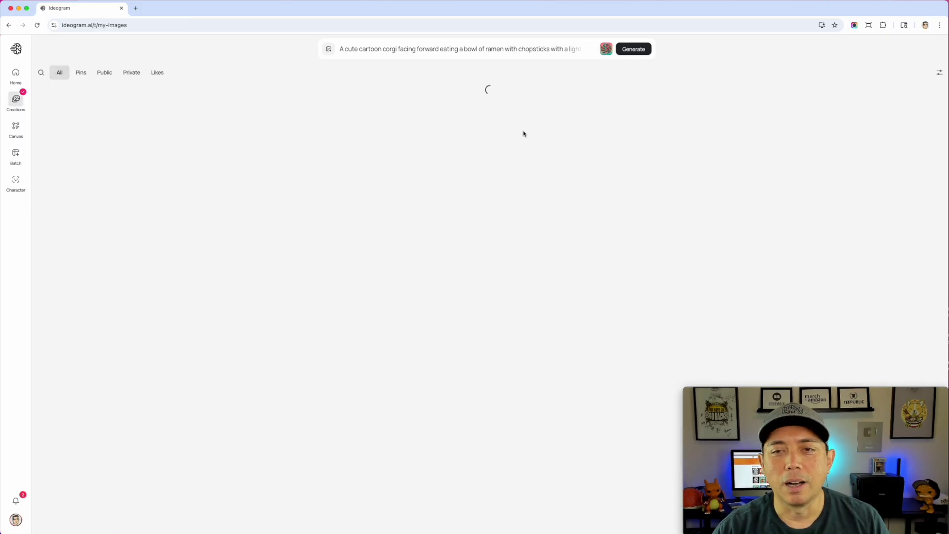
{"action": "scroll", "coordinate": [471, 290], "scroll_direction": "down", "scroll_amount": 7}
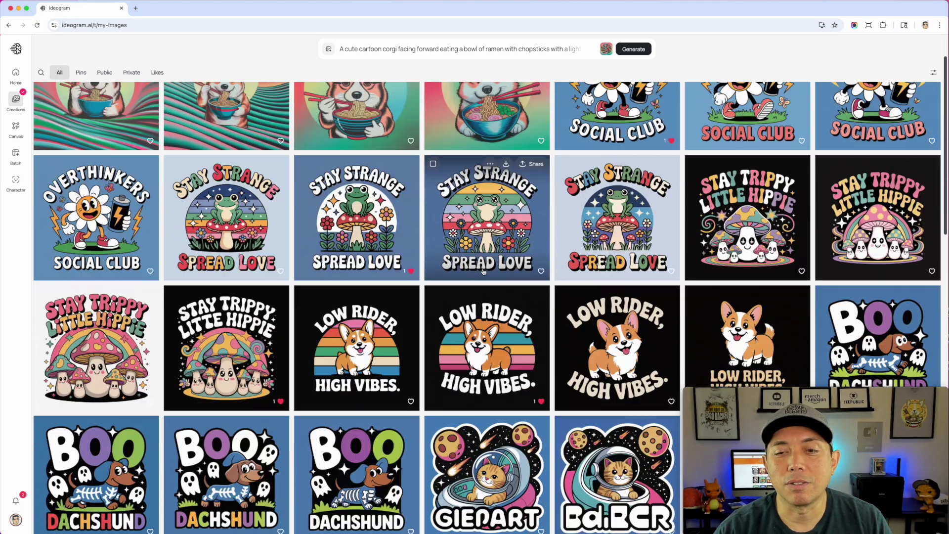
{"action": "scroll", "coordinate": [472, 290], "scroll_direction": "down", "scroll_amount": 14}
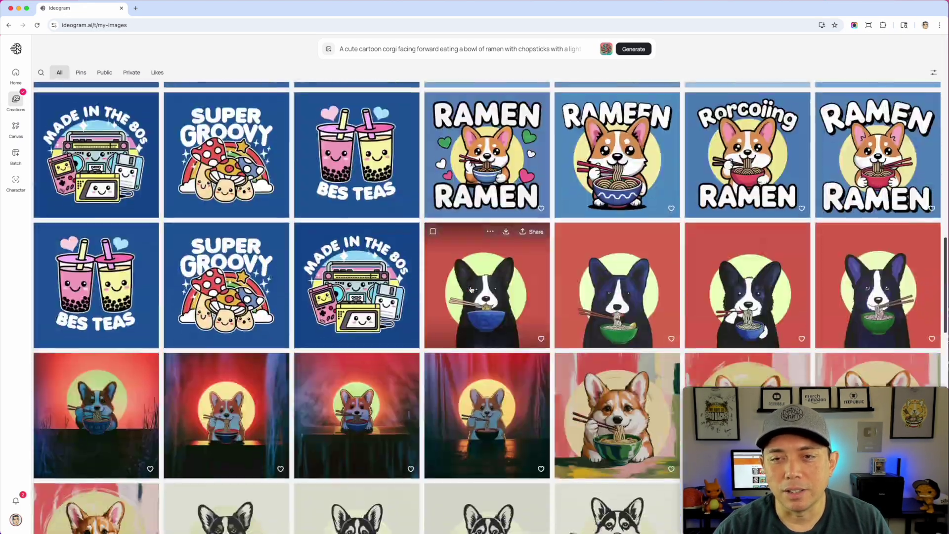
{"action": "scroll", "coordinate": [471, 290], "scroll_direction": "down", "scroll_amount": 3}
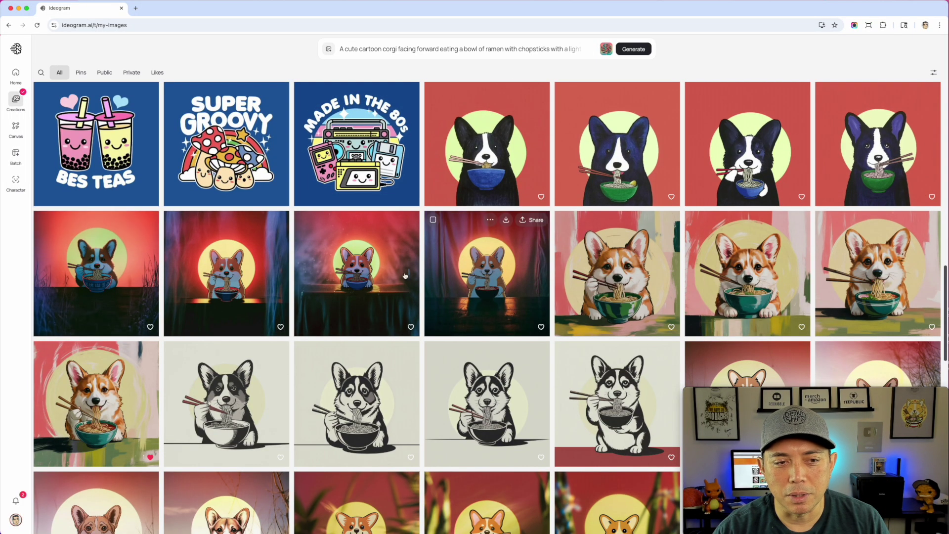
{"action": "scroll", "coordinate": [765, 229], "scroll_direction": "down", "scroll_amount": 2}
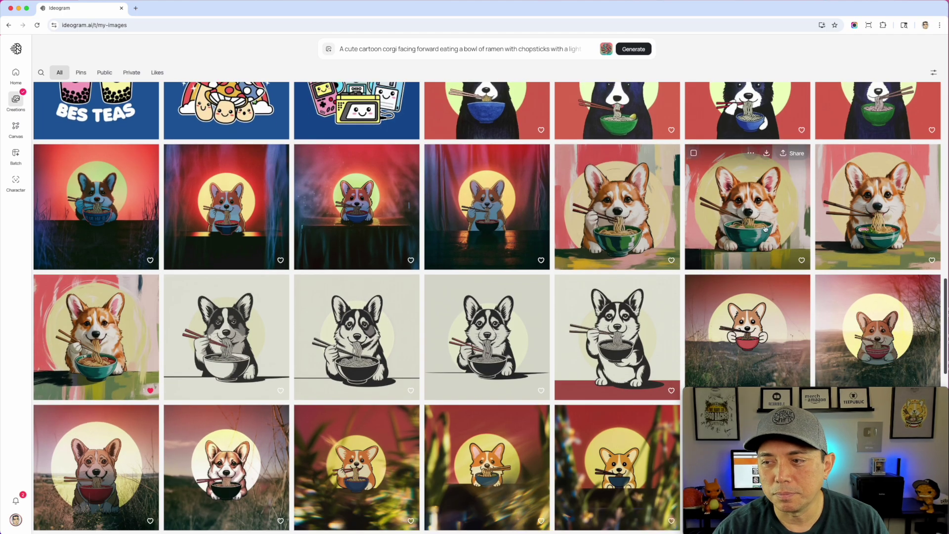
{"action": "scroll", "coordinate": [495, 307], "scroll_direction": "down", "scroll_amount": 1}
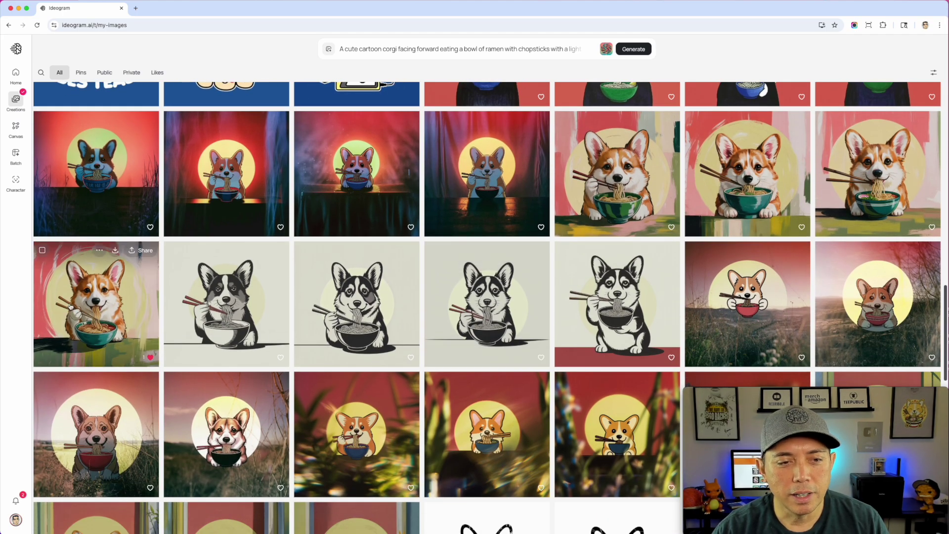
{"action": "left_click", "coordinate": [70, 307]}
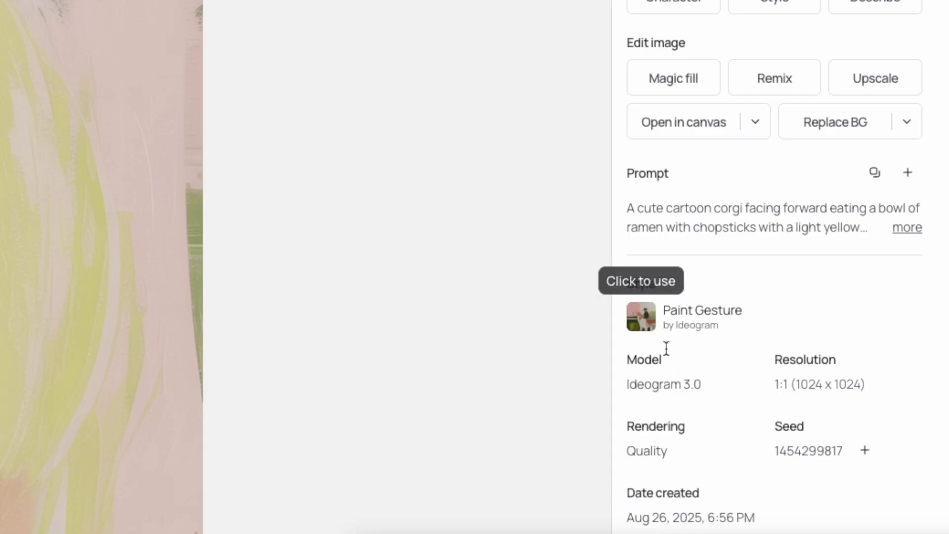
{"action": "left_click", "coordinate": [648, 324]}
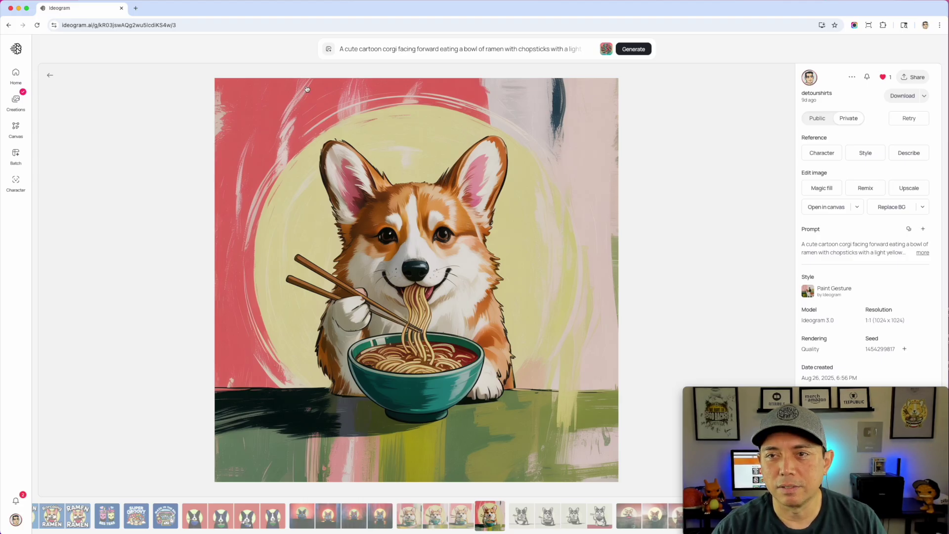
{"action": "left_click", "coordinate": [50, 76]}
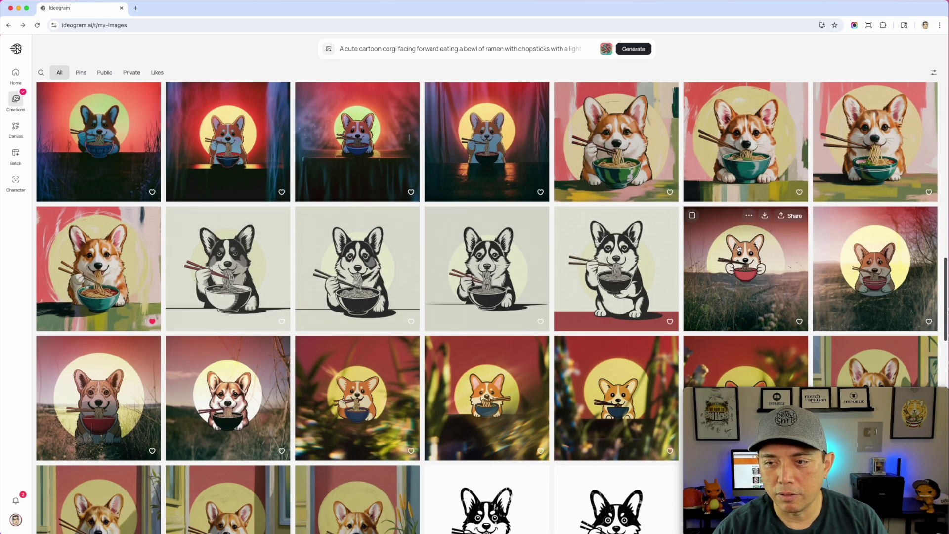
Step: Inspect the liked Oil Painting and Woodblock Print versions of the corgi image among the creations
{"action": "scroll", "coordinate": [826, 266], "scroll_direction": "down", "scroll_amount": 2}
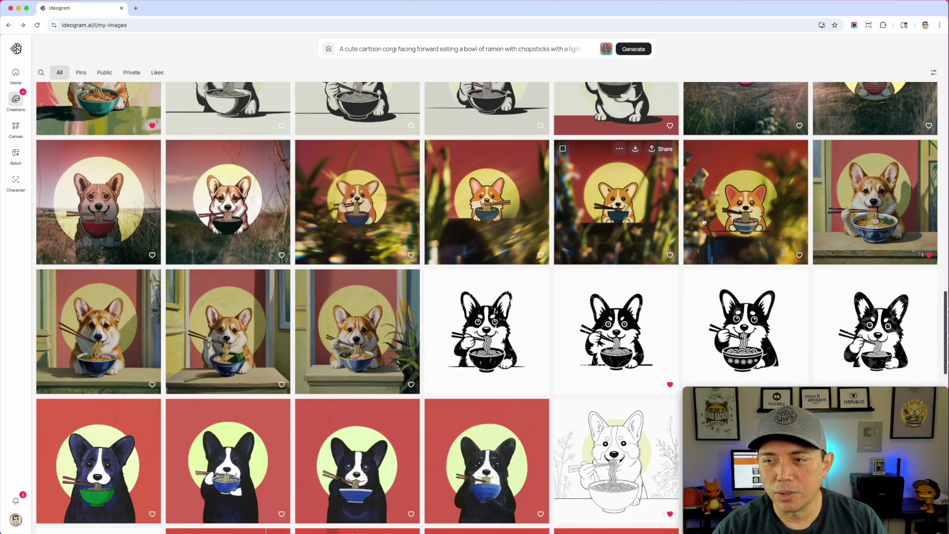
{"action": "left_click", "coordinate": [887, 208]}
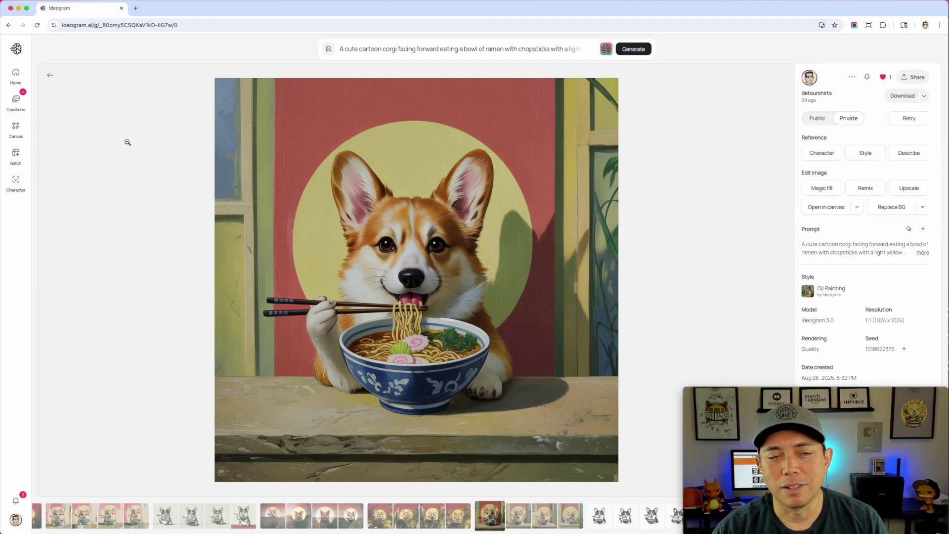
{"action": "left_click", "coordinate": [50, 77]}
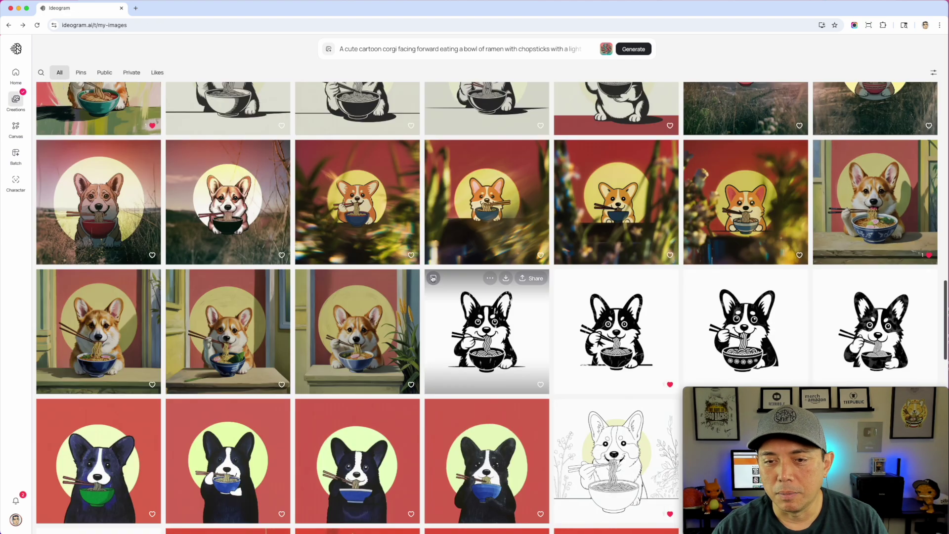
{"action": "scroll", "coordinate": [432, 279], "scroll_direction": "down", "scroll_amount": 2}
{"action": "scroll", "coordinate": [432, 278], "scroll_direction": "down", "scroll_amount": 1}
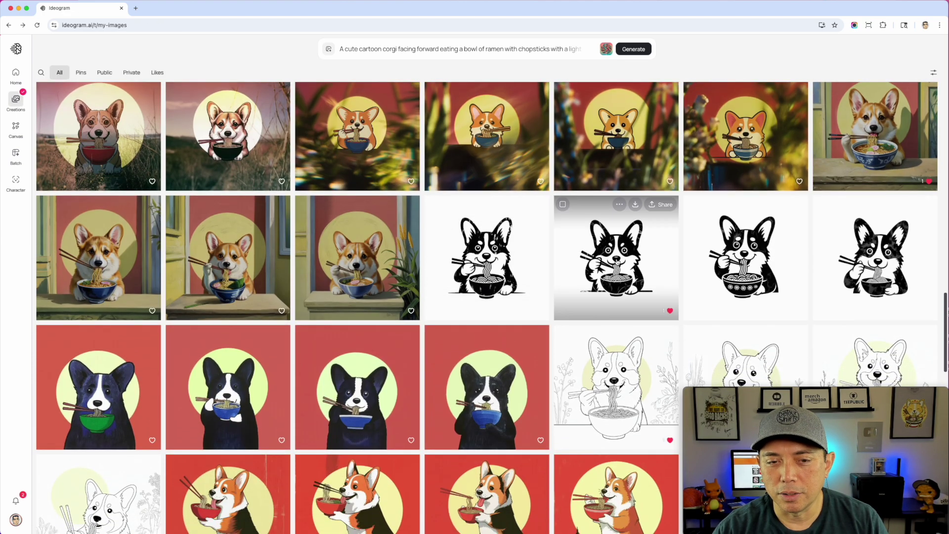
{"action": "left_click", "coordinate": [616, 257]}
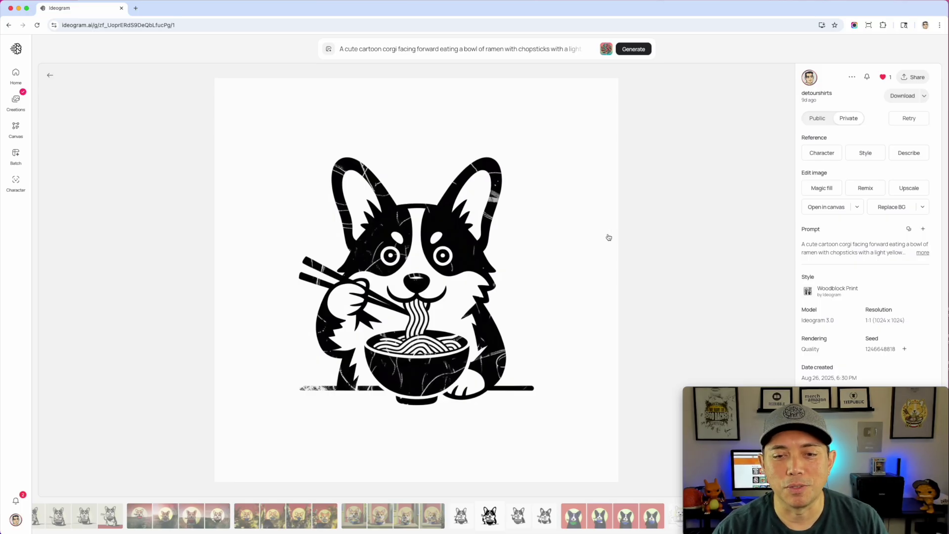
{"action": "left_click", "coordinate": [49, 78]}
Step: View the liked Coloring Book II line-art version of the corgi image and return to the gallery
{"action": "scroll", "coordinate": [513, 240], "scroll_direction": "down", "scroll_amount": 3}
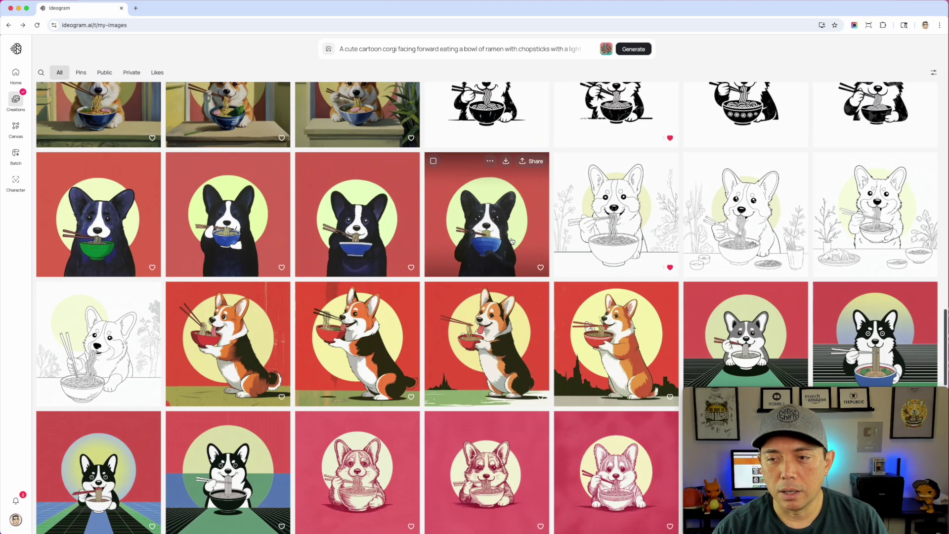
{"action": "left_click", "coordinate": [617, 224]}
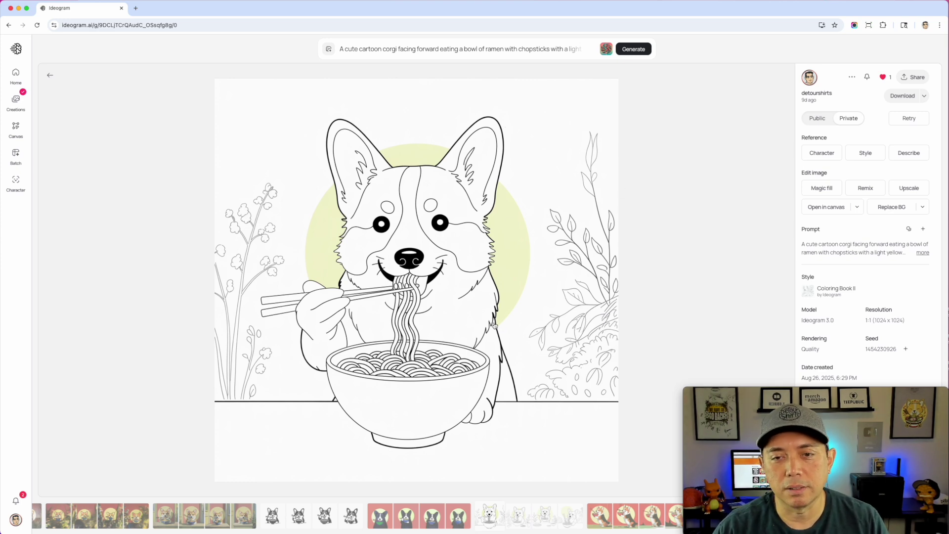
{"action": "left_click", "coordinate": [50, 75]}
Step: Browse further corgi style variations and view the liked Graffiti II version with the red ramen bowl
{"action": "scroll", "coordinate": [479, 191], "scroll_direction": "down", "scroll_amount": 3}
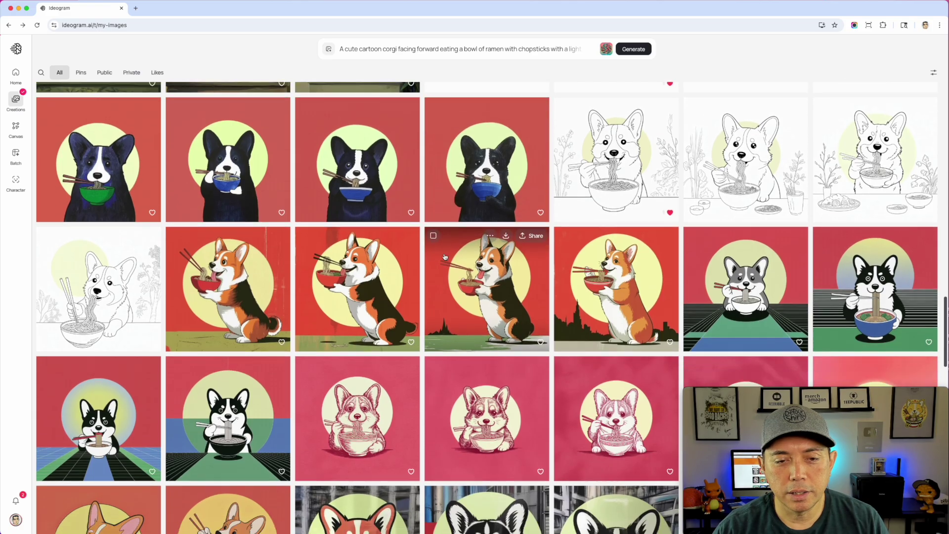
{"action": "scroll", "coordinate": [445, 257], "scroll_direction": "down", "scroll_amount": 1}
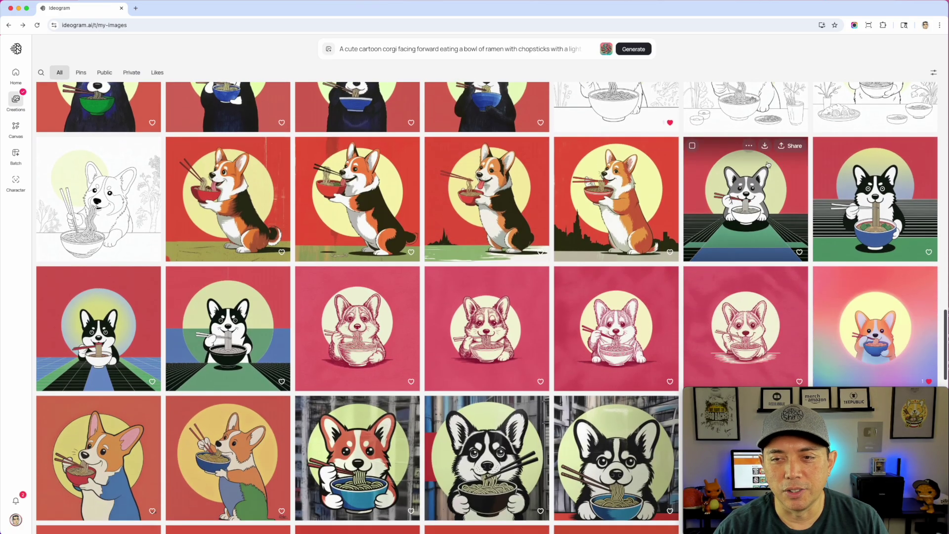
{"action": "scroll", "coordinate": [475, 223], "scroll_direction": "down", "scroll_amount": 2}
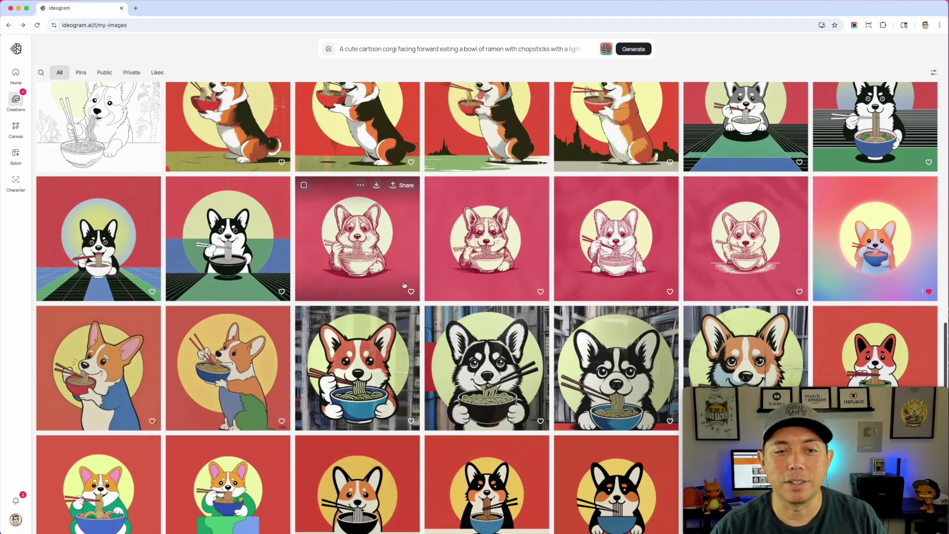
{"action": "scroll", "coordinate": [404, 285], "scroll_direction": "down", "scroll_amount": 1}
{"action": "scroll", "coordinate": [404, 285], "scroll_direction": "down", "scroll_amount": 2}
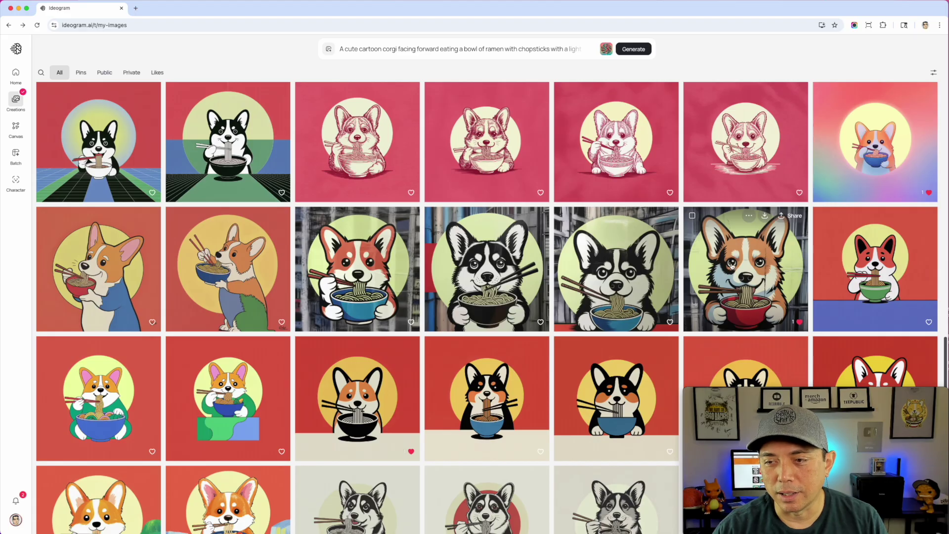
{"action": "left_click", "coordinate": [733, 266]}
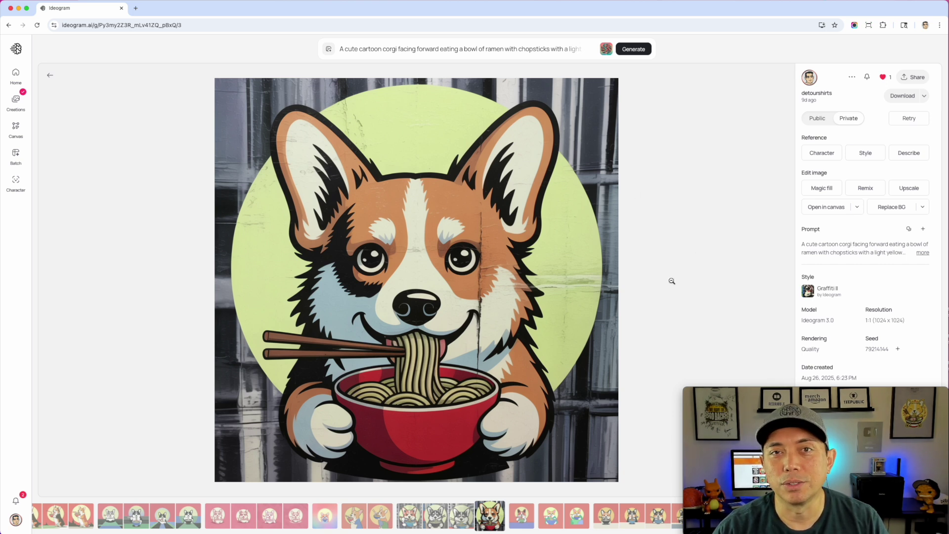
{"action": "left_click", "coordinate": [50, 74]}
Step: View the liked Bauhaus version of the corgi image, followed by the liked Watercolor version
{"action": "scroll", "coordinate": [469, 256], "scroll_direction": "down", "scroll_amount": 5}
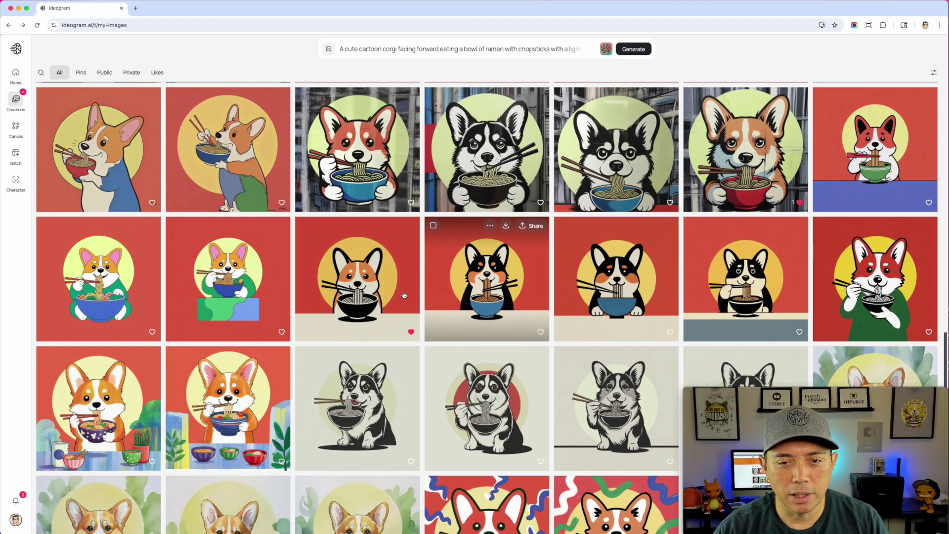
{"action": "left_click", "coordinate": [404, 295]}
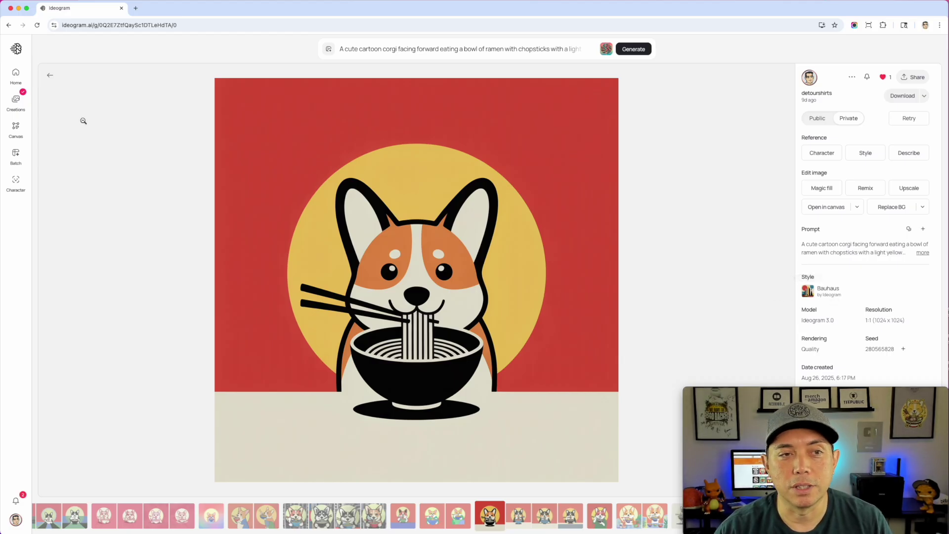
{"action": "left_click", "coordinate": [50, 75]}
{"action": "scroll", "coordinate": [545, 322], "scroll_direction": "down", "scroll_amount": 3}
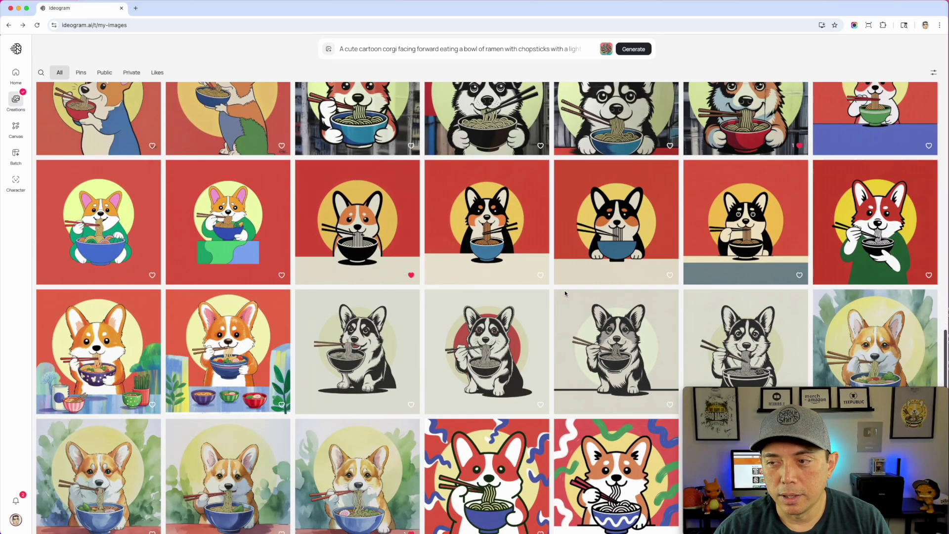
{"action": "scroll", "coordinate": [545, 321], "scroll_direction": "down", "scroll_amount": 2}
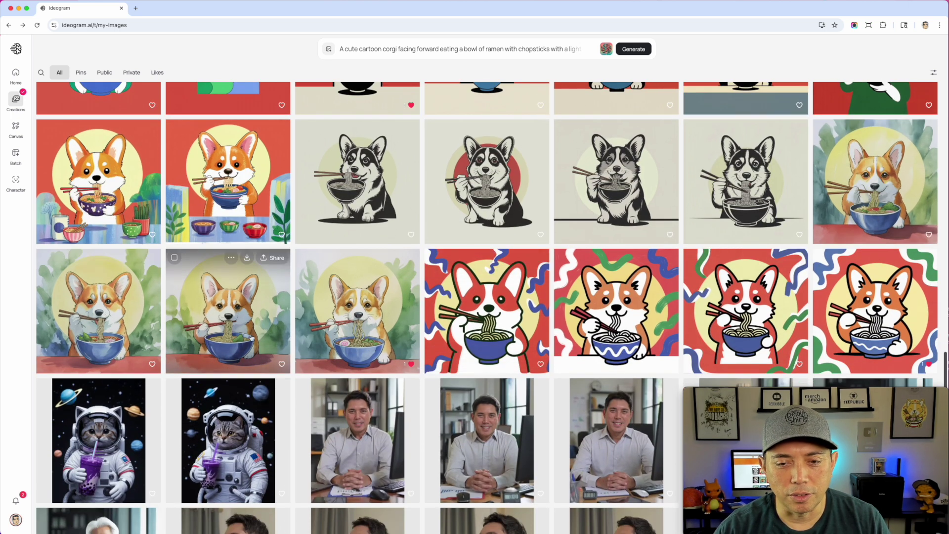
{"action": "left_click", "coordinate": [356, 298]}
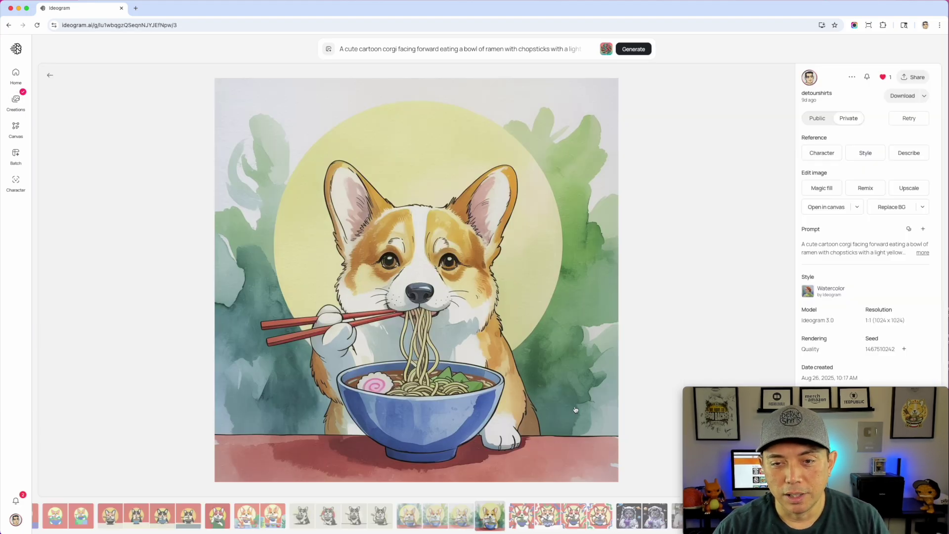
Step: Compare the Watercolor variations of the ramen-eating corgi, up to the liked one with red chopsticks
{"action": "key", "text": "Right"}
{"action": "key", "text": "Left"}
{"action": "key", "text": "Left"}
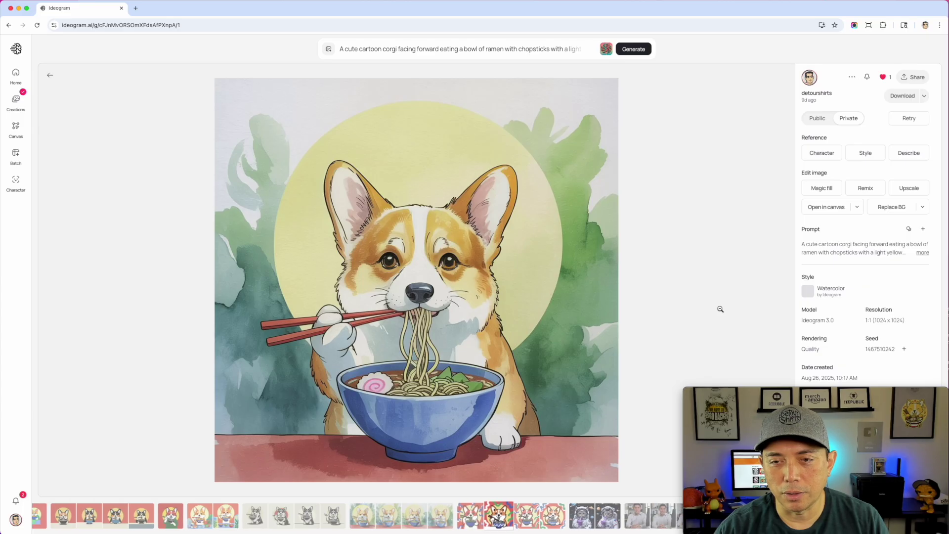
{"action": "key", "text": "Right"}
{"action": "key", "text": "Right"}
{"action": "key", "text": "Left"}
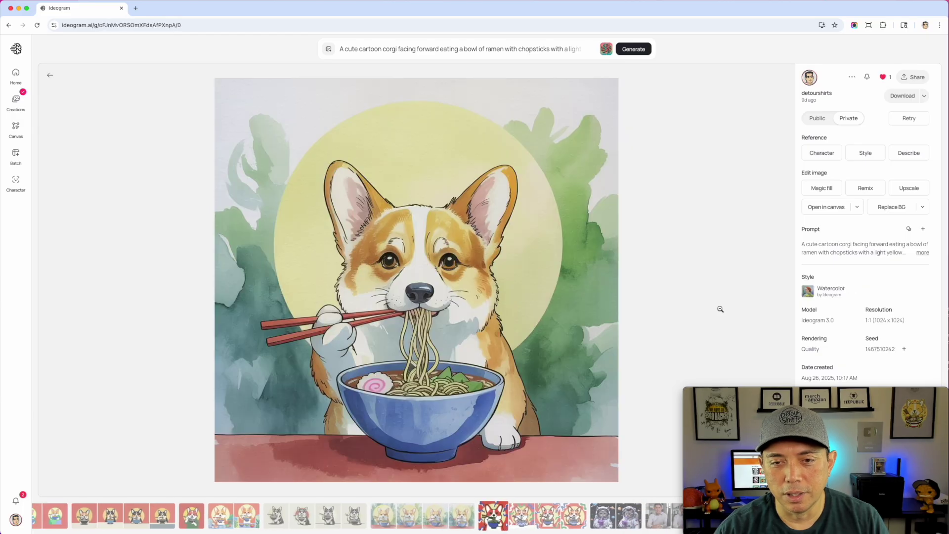
{"action": "key", "text": "Left"}
{"action": "key", "text": "Left"}
{"action": "key", "text": "Left"}
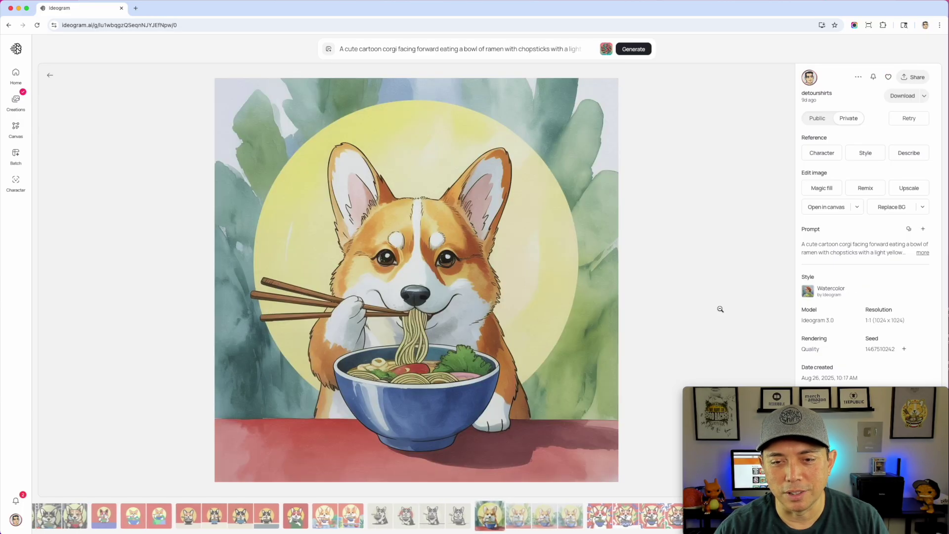
{"action": "key", "text": "Right"}
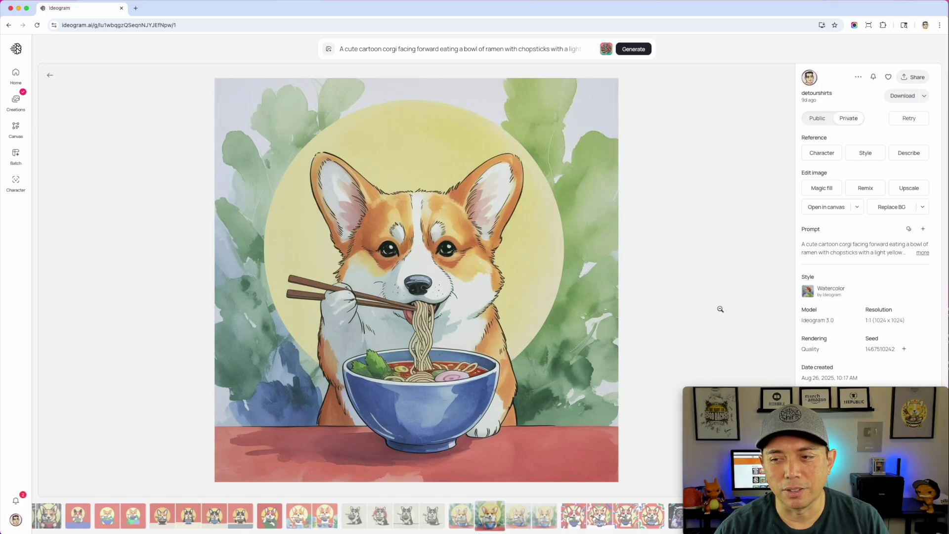
{"action": "key", "text": "Right"}
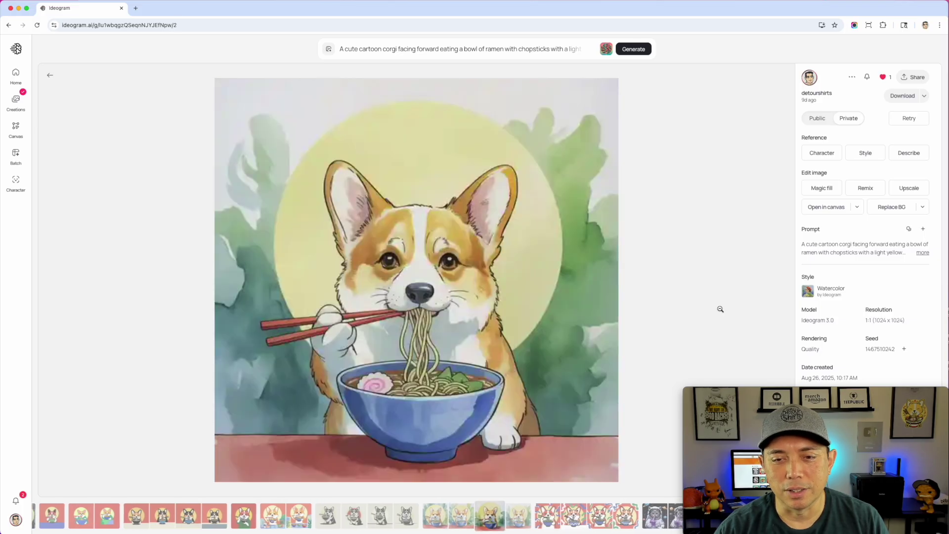
Step: View the Abstract Organic variations of the corgi image, ending on the liked one with green and blue wavy corners
{"action": "key", "text": "Right"}
{"action": "key", "text": "Right"}
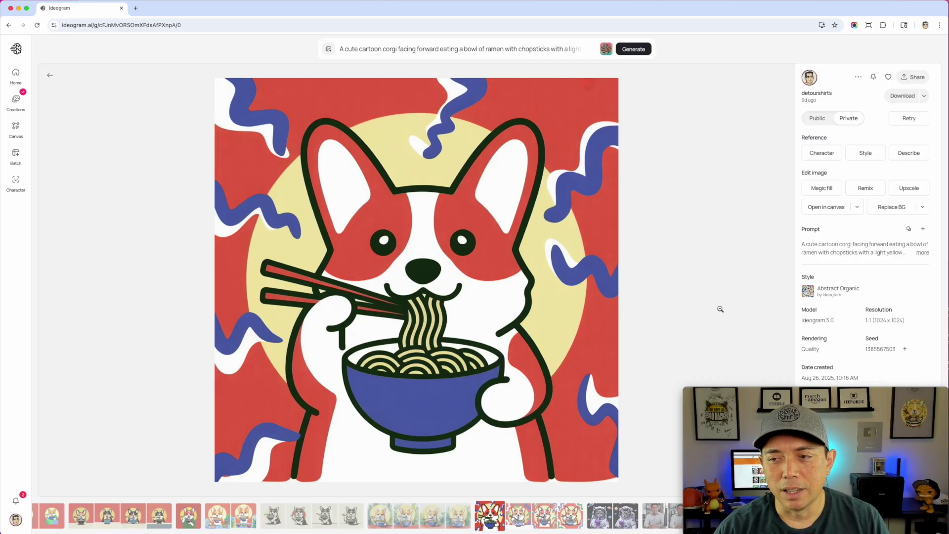
{"action": "key", "text": "Right"}
{"action": "key", "text": "Right"}
{"action": "key", "text": "Right"}
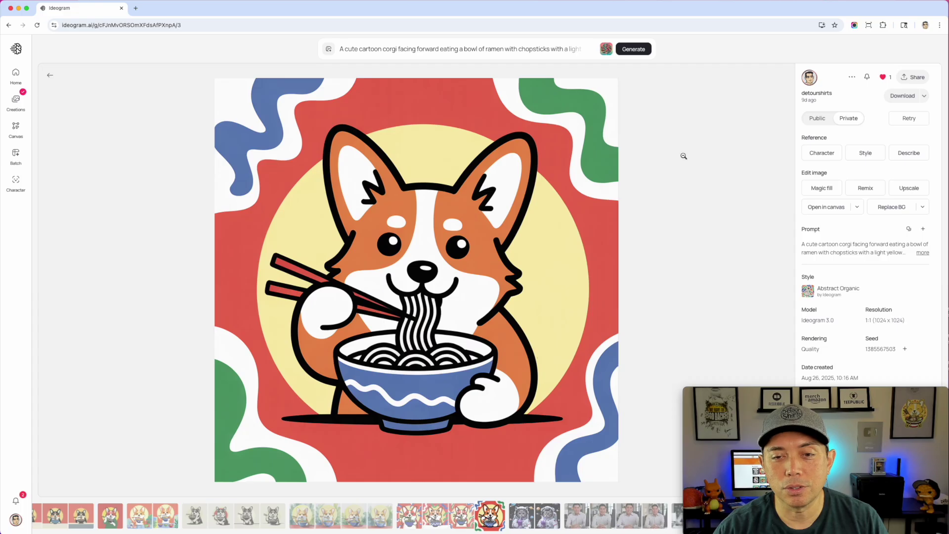
Step: Return to the creations gallery and browse back through the corgi styles to the newer text-based designs
{"action": "left_click", "coordinate": [50, 75]}
{"action": "scroll", "coordinate": [277, 242], "scroll_direction": "up", "scroll_amount": 10}
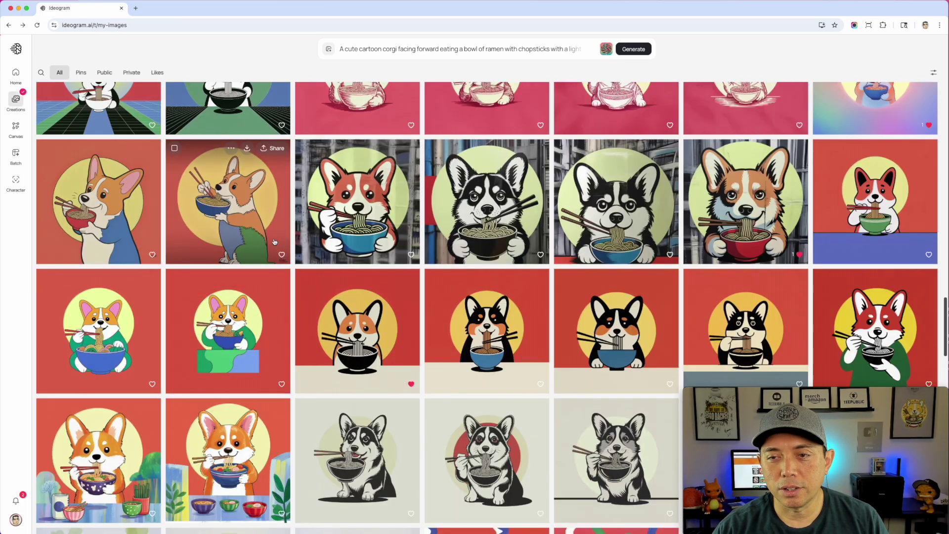
{"action": "scroll", "coordinate": [277, 297], "scroll_direction": "up", "scroll_amount": 10}
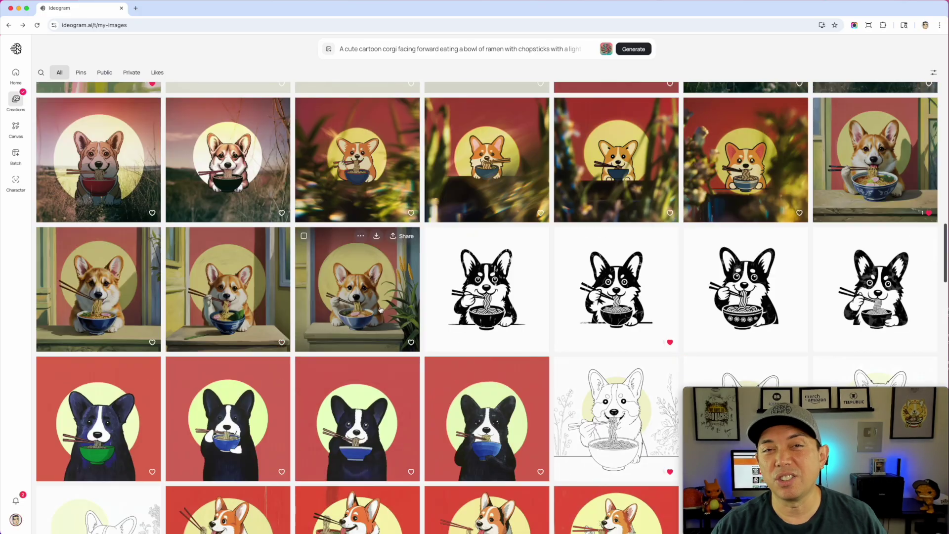
{"action": "scroll", "coordinate": [353, 327], "scroll_direction": "up", "scroll_amount": 3}
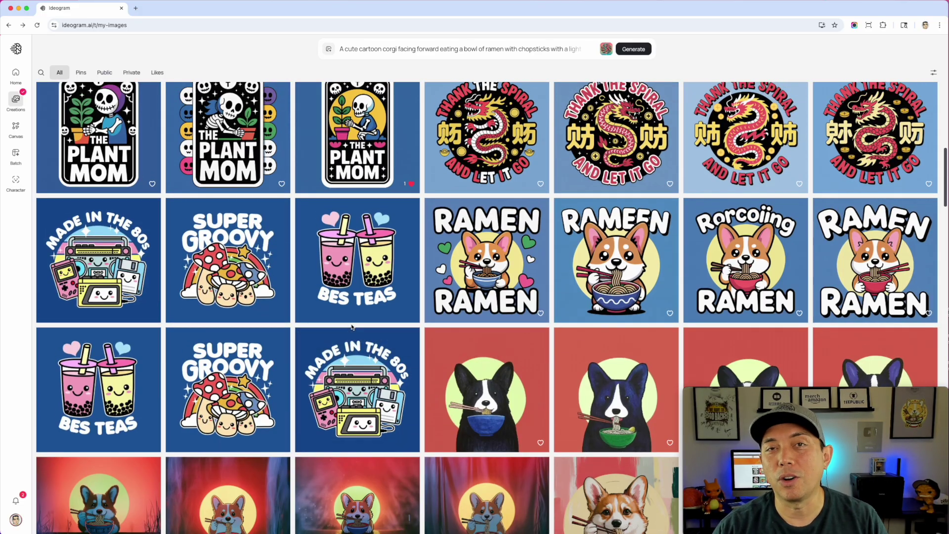
{"action": "scroll", "coordinate": [353, 327], "scroll_direction": "up", "scroll_amount": 1}
{"action": "scroll", "coordinate": [353, 327], "scroll_direction": "down", "scroll_amount": 1}
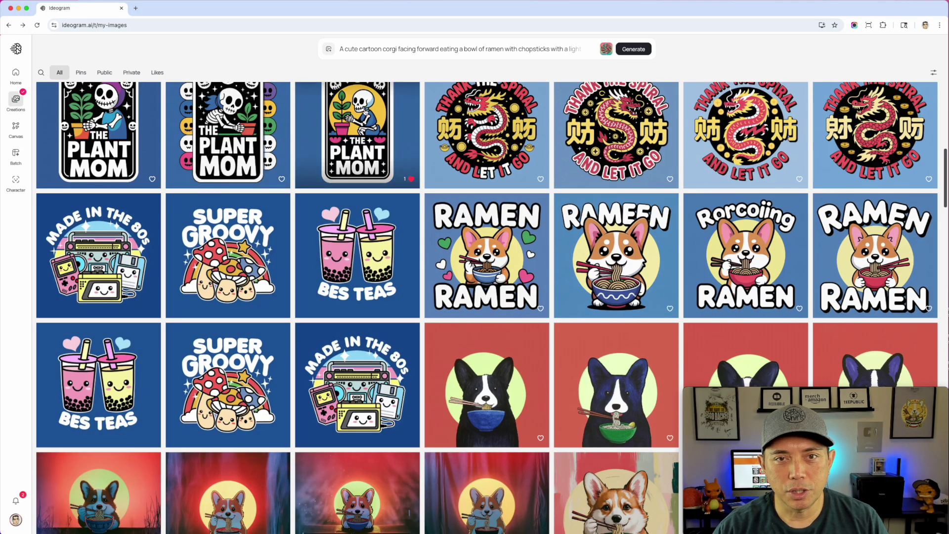
Step: Replace the prompt's style preset with a quick reference made of the three raccoon illustrations
{"action": "left_click", "coordinate": [353, 56]}
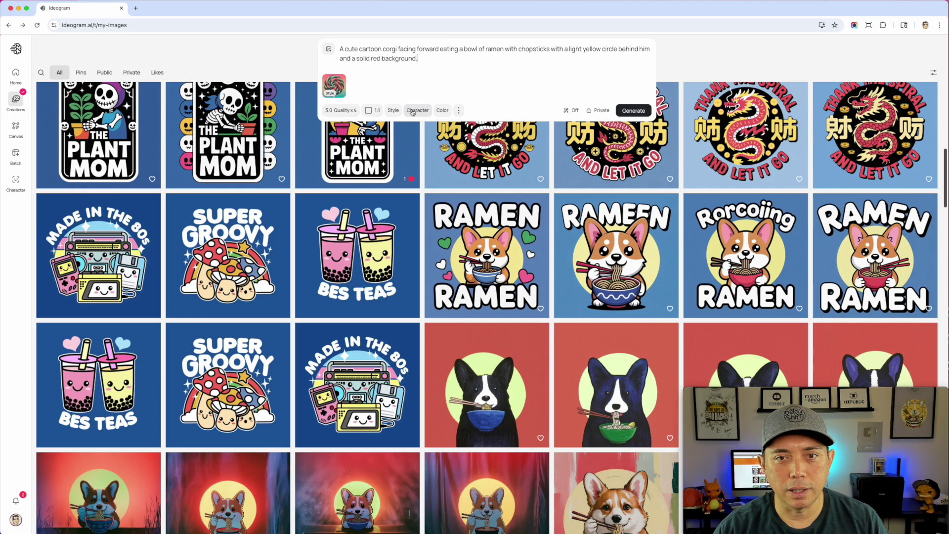
{"action": "left_click", "coordinate": [391, 111]}
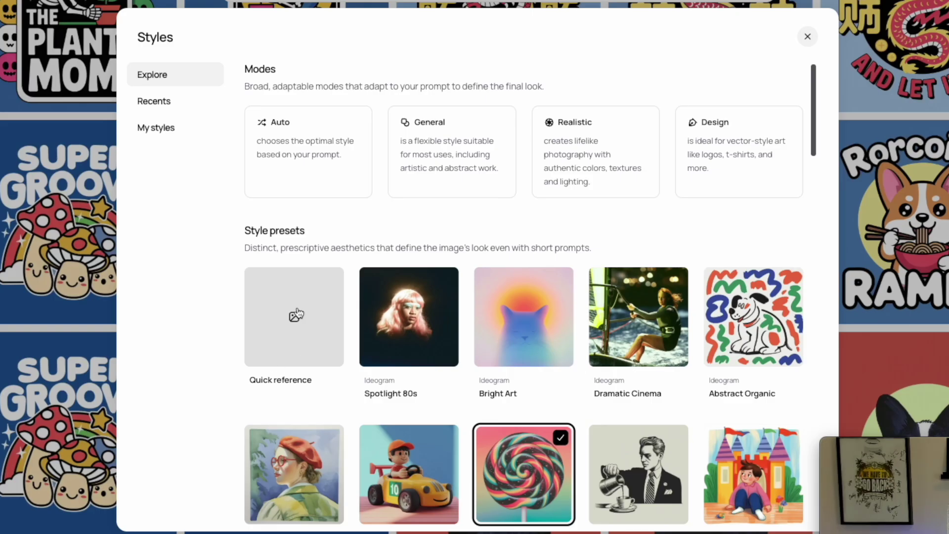
{"action": "left_click", "coordinate": [296, 319]}
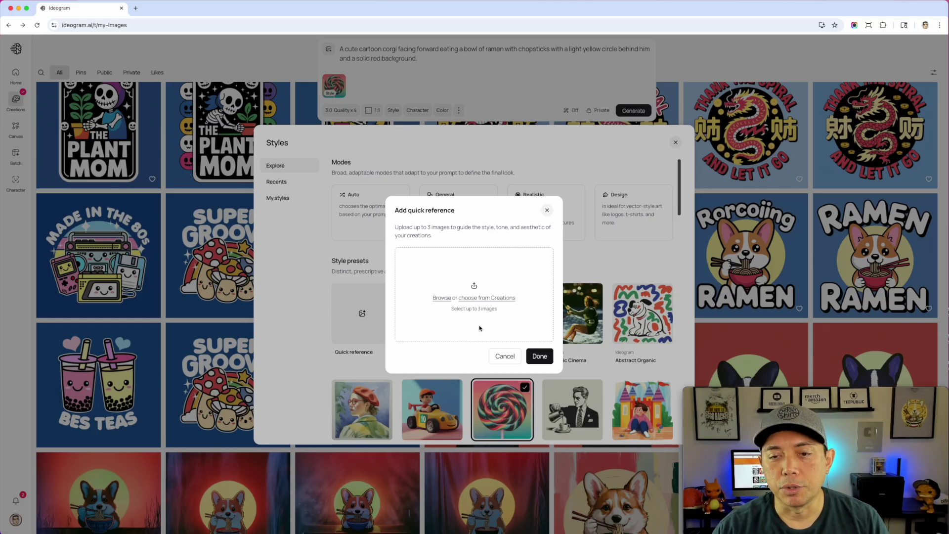
{"action": "left_click", "coordinate": [534, 359]}
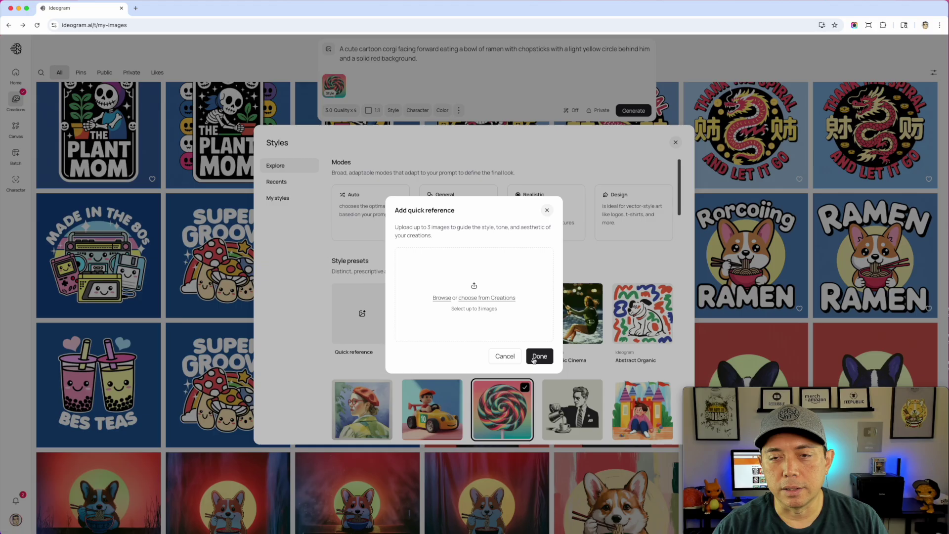
{"action": "left_click", "coordinate": [534, 359]}
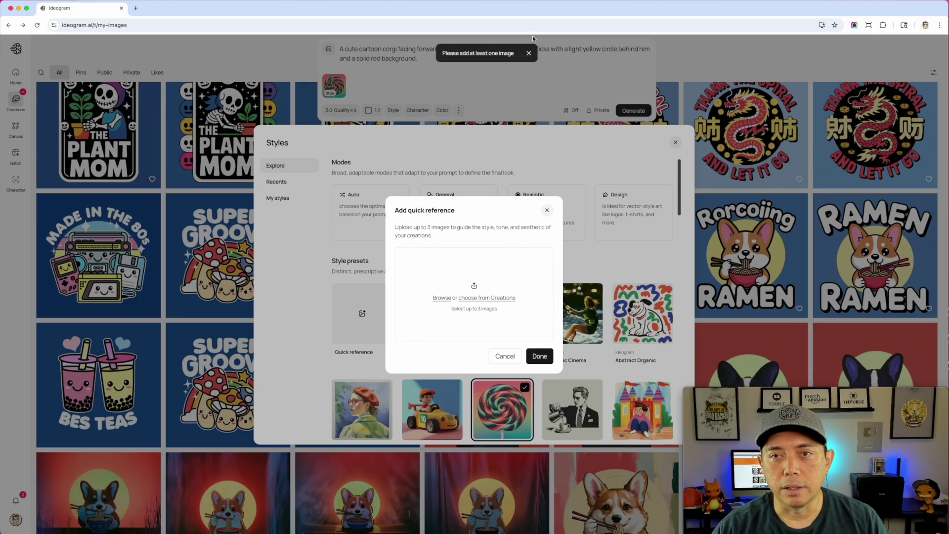
{"action": "left_click", "coordinate": [528, 53]}
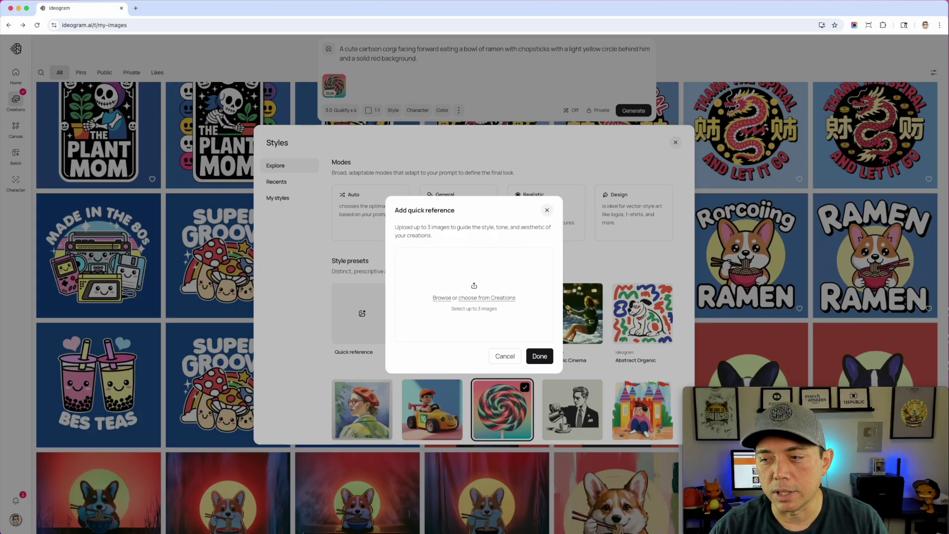
{"action": "left_click_drag", "start_coordinate": [642, 297], "coordinate": [504, 276]}
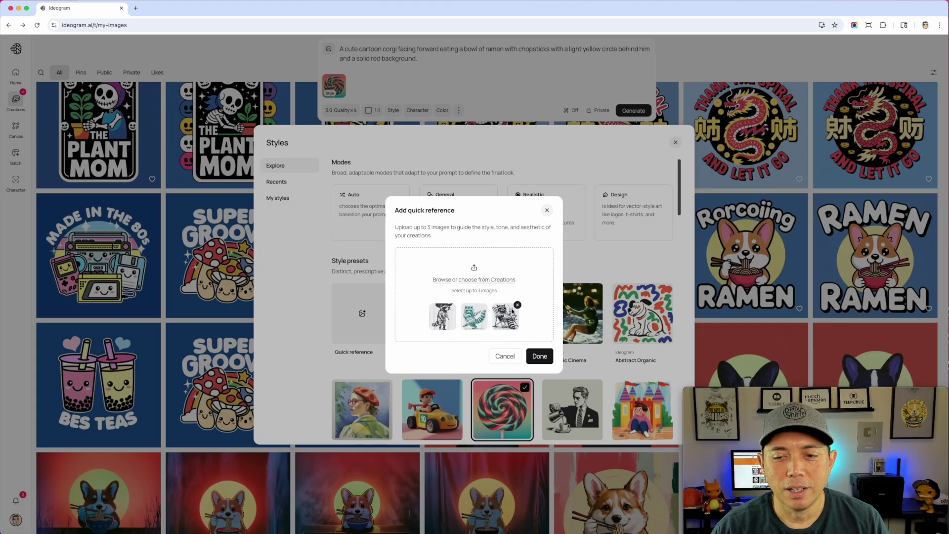
{"action": "left_click", "coordinate": [540, 356]}
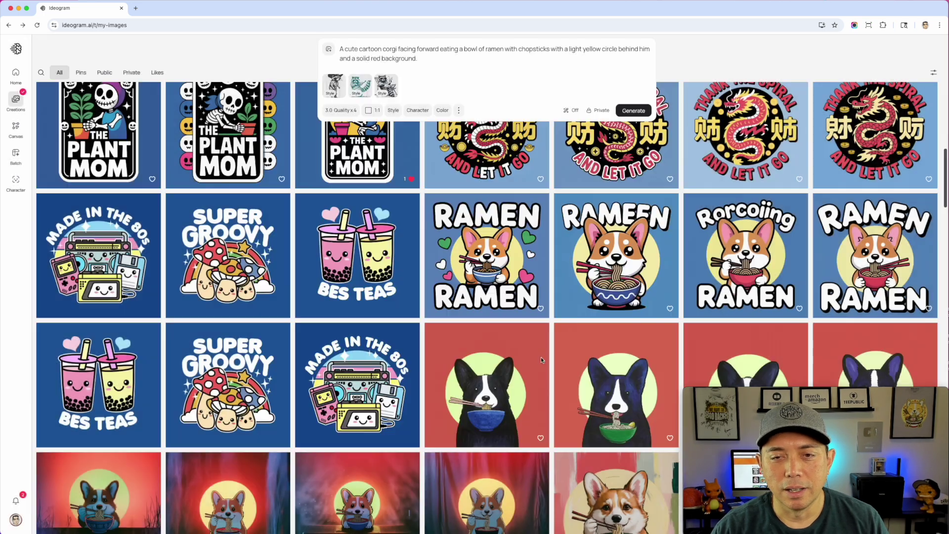
Step: Replace the prompt with a cool cartoon raccoon in dark sunglasses making a rock-and-roll gesture on a high contrast black background, and generate the images
{"action": "left_click_drag", "start_coordinate": [422, 61], "coordinate": [328, 47]}
{"action": "key", "text": "BackSpace"}
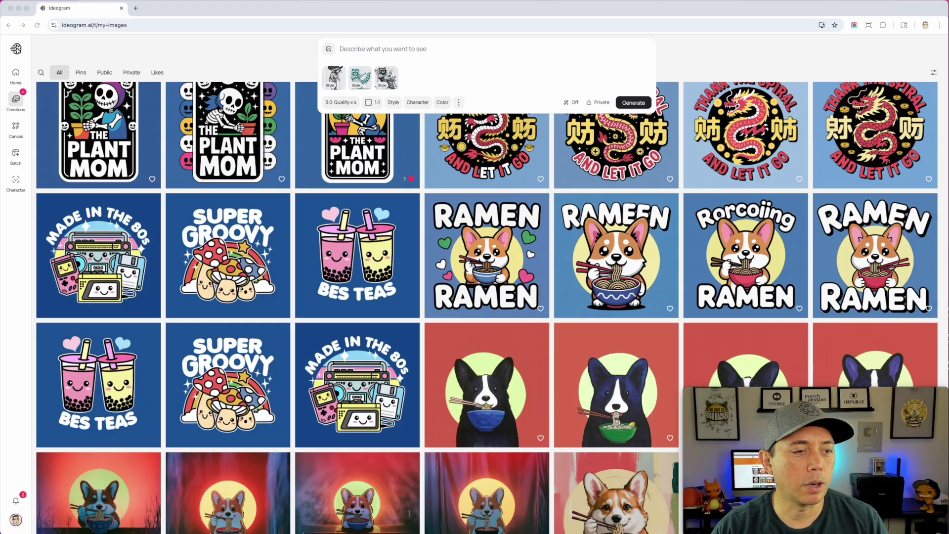
{"action": "left_click", "coordinate": [362, 49]}
{"action": "type", "text": "A cool cartoon raccoon standing upright wearing dark sunglasses, raising one paw in a rock-and-roll hand gesture, confident pose, bold shading and highlights, detailed fur texture, white belly and striped tail, spotlight circle under its feet, high contrast black background, vector illustration like the style provided"}
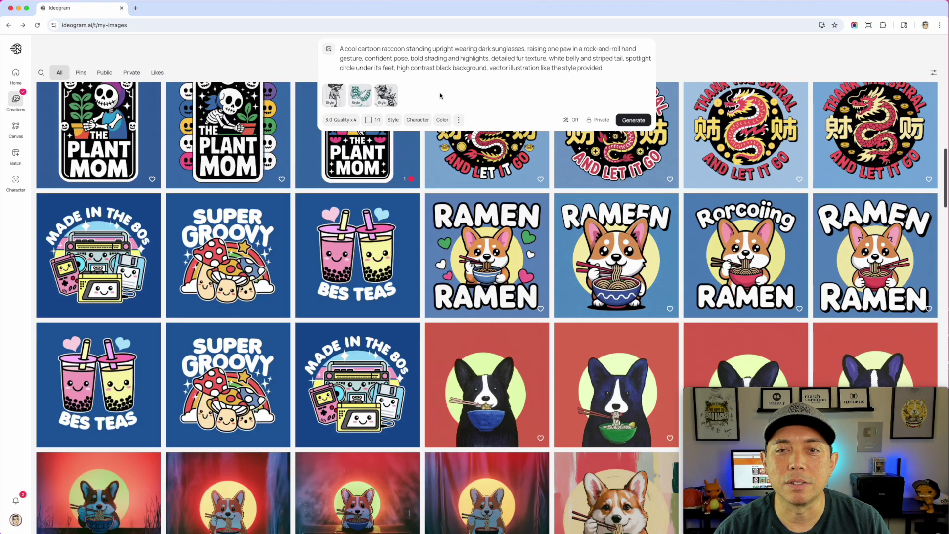
{"action": "left_click", "coordinate": [635, 120]}
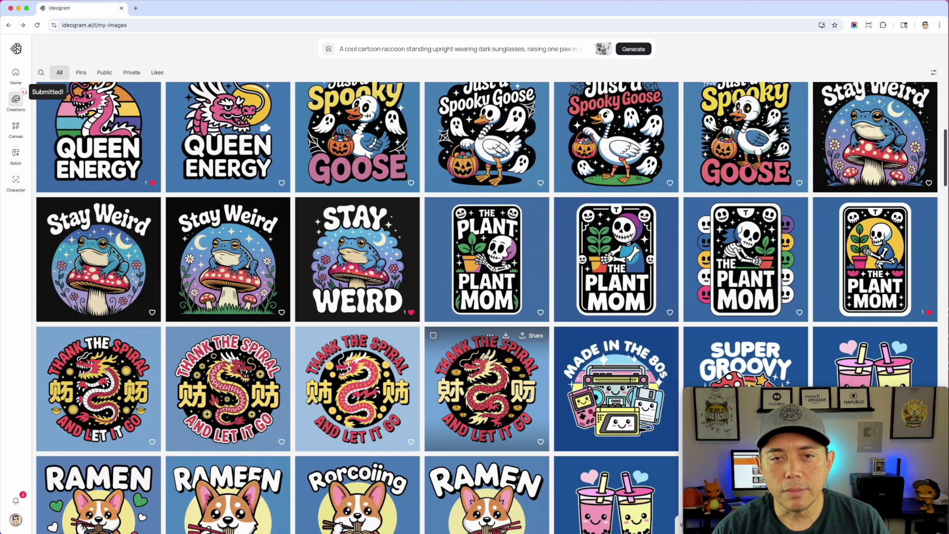
Step: Examine the newly generated raccoon images one by one and return to the creations gallery
{"action": "scroll", "coordinate": [487, 257], "scroll_direction": "up", "scroll_amount": 1}
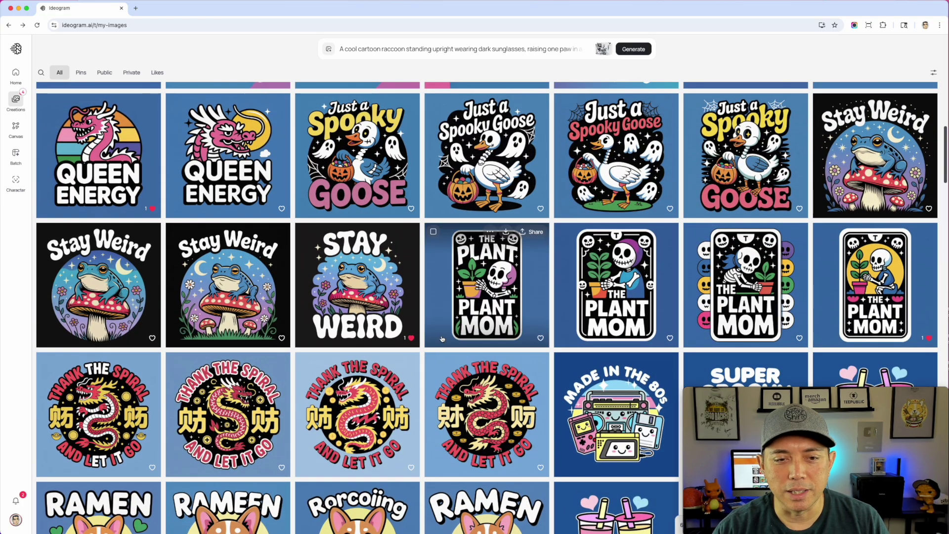
{"action": "scroll", "coordinate": [490, 247], "scroll_direction": "up", "scroll_amount": 1}
{"action": "scroll", "coordinate": [580, 269], "scroll_direction": "up", "scroll_amount": 3}
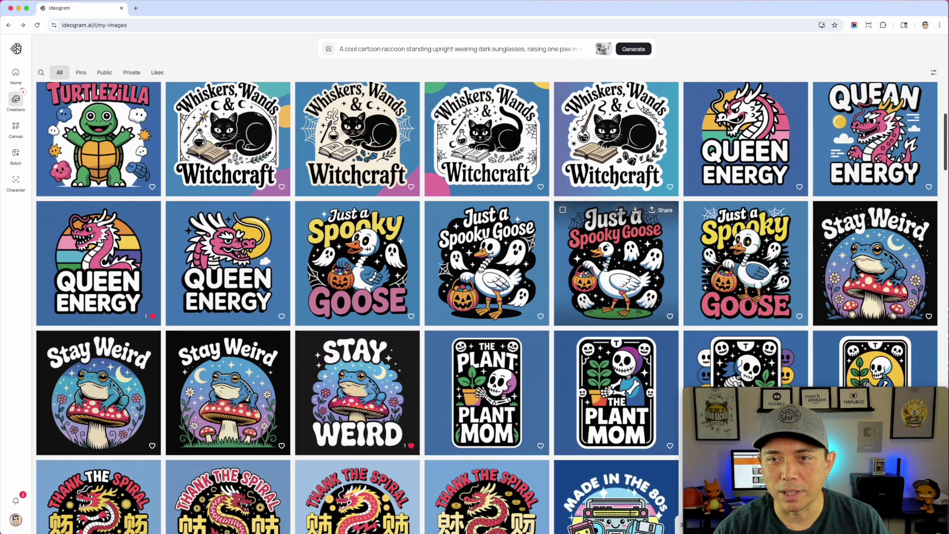
{"action": "scroll", "coordinate": [418, 274], "scroll_direction": "up", "scroll_amount": 3}
{"action": "scroll", "coordinate": [418, 275], "scroll_direction": "up", "scroll_amount": 3}
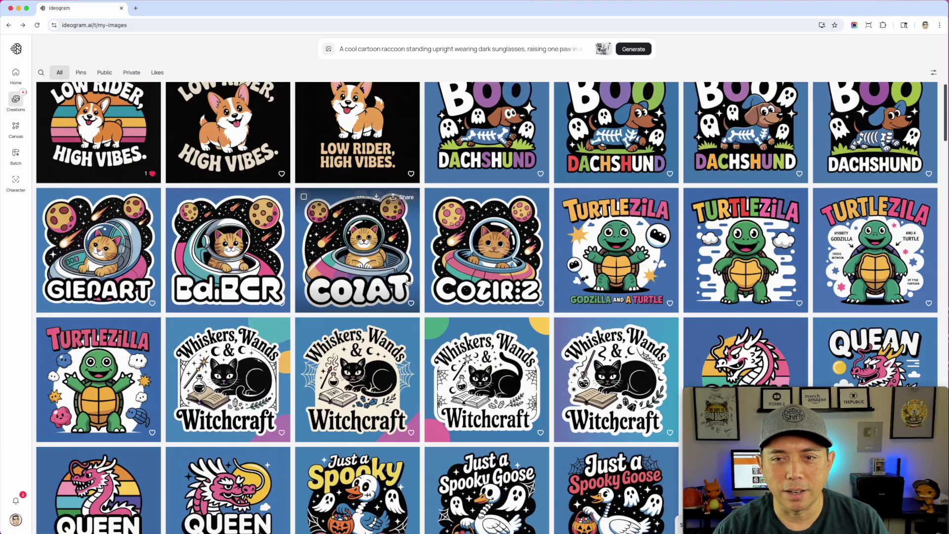
{"action": "scroll", "coordinate": [622, 267], "scroll_direction": "up", "scroll_amount": 3}
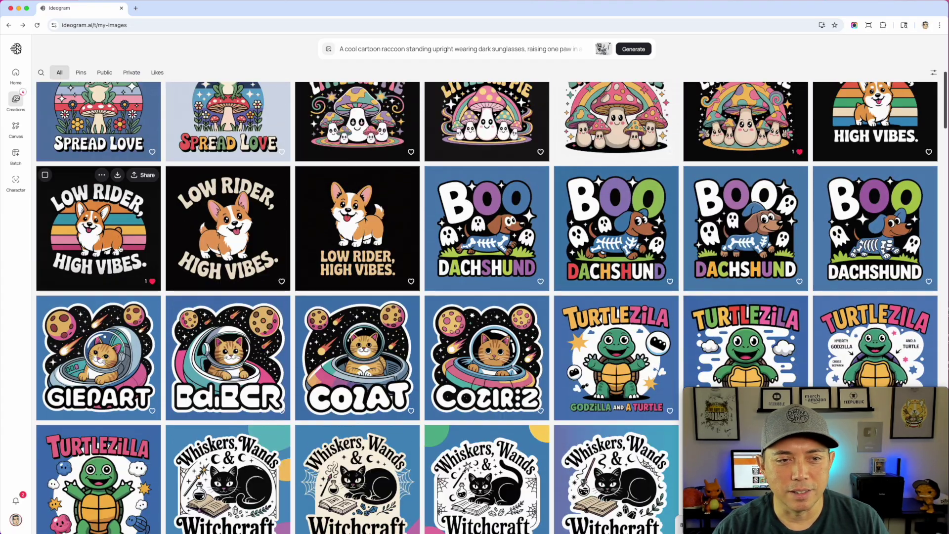
{"action": "scroll", "coordinate": [99, 247], "scroll_direction": "up", "scroll_amount": 7}
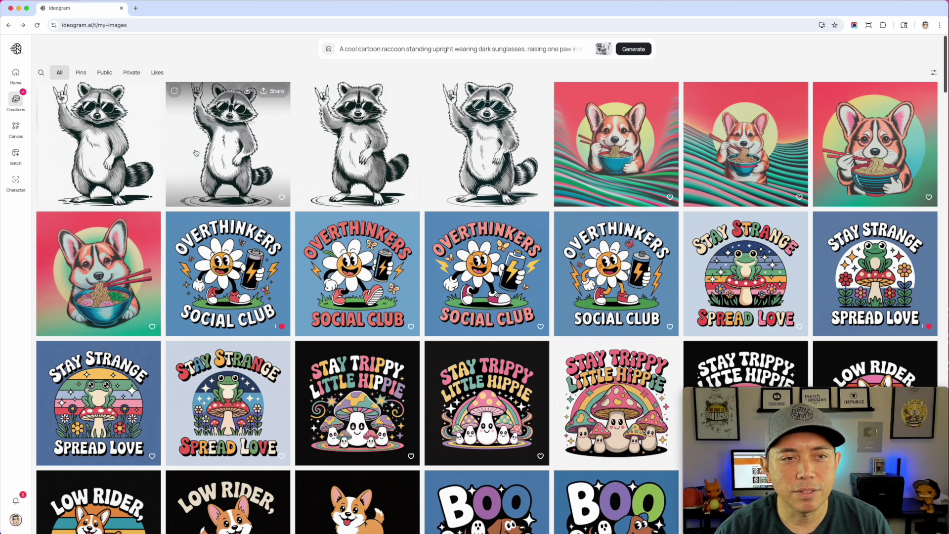
{"action": "left_click", "coordinate": [107, 151]}
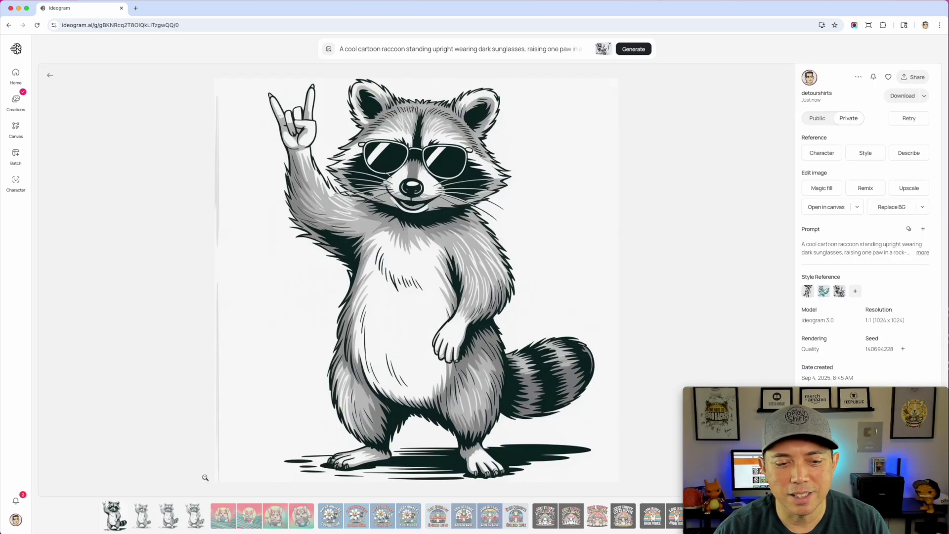
{"action": "left_click", "coordinate": [142, 516]}
{"action": "left_click", "coordinate": [170, 516]}
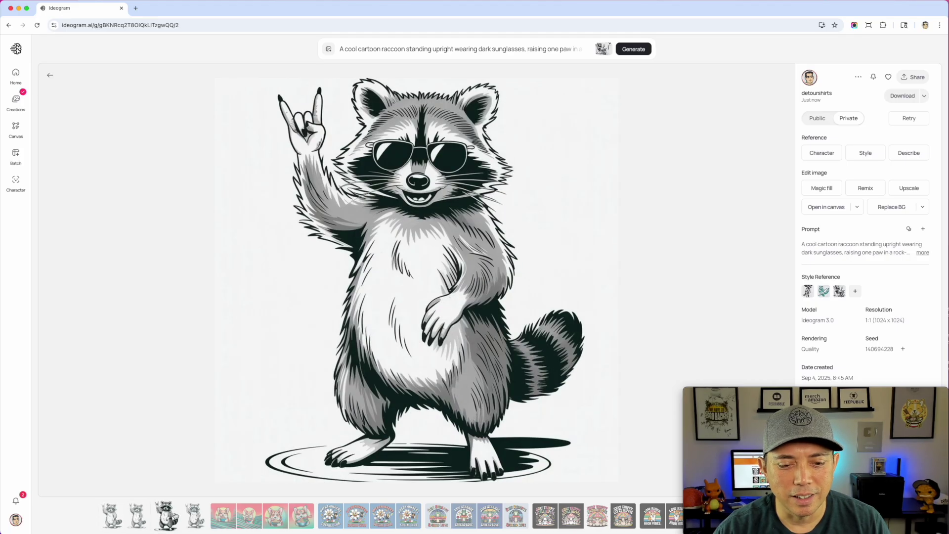
{"action": "left_click", "coordinate": [194, 515]}
{"action": "left_click", "coordinate": [18, 97]}
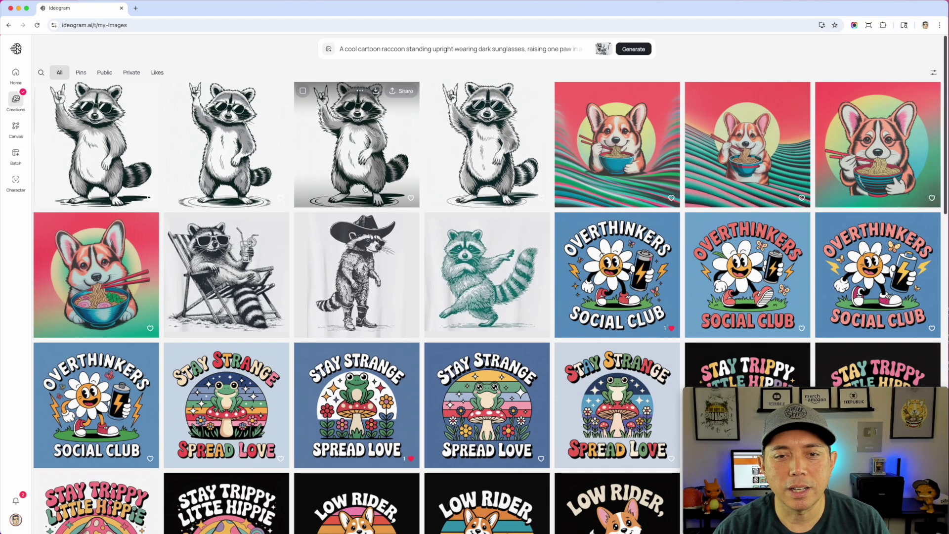
Step: Create a custom style named "Vintage Illustration" from the three raccoon illustrations and close the styles dialog
{"action": "left_click", "coordinate": [338, 52]}
{"action": "left_click", "coordinate": [393, 120]}
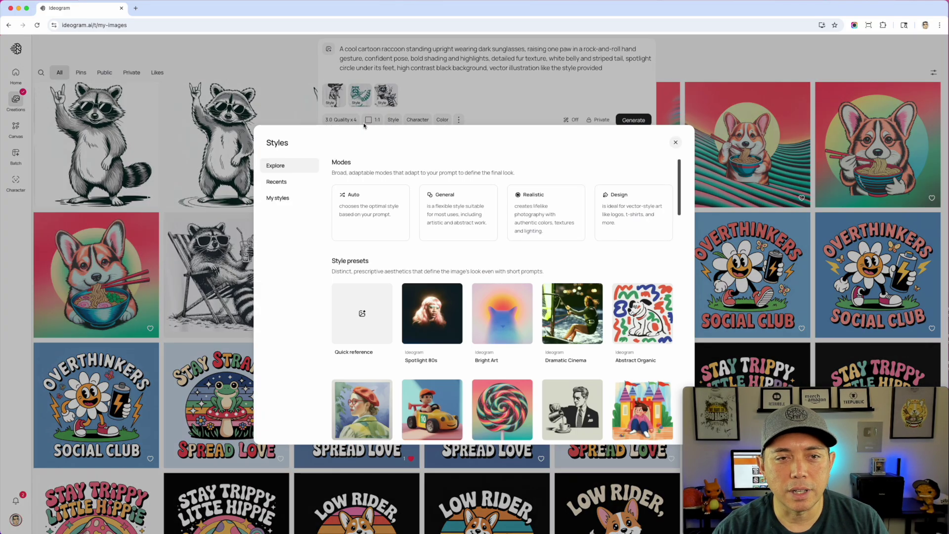
{"action": "left_click", "coordinate": [282, 204]}
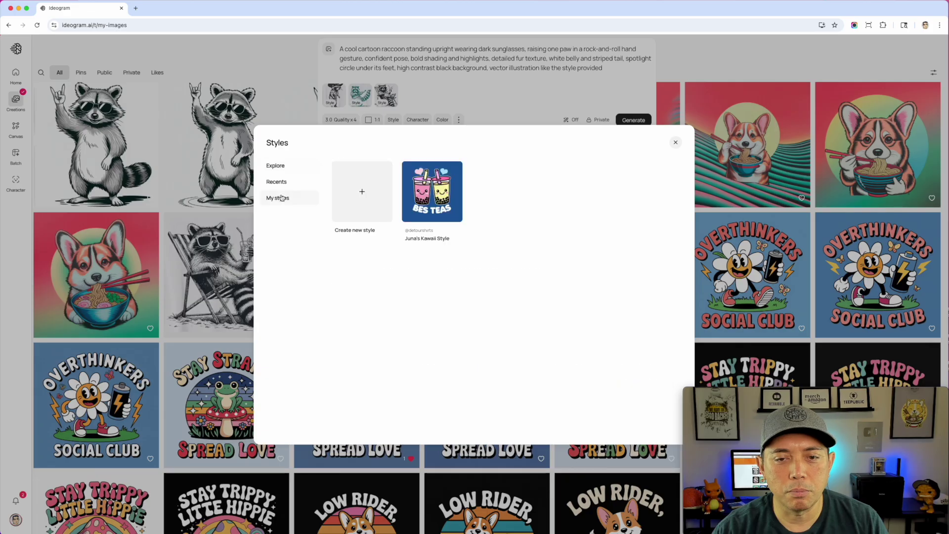
{"action": "left_click", "coordinate": [365, 193]}
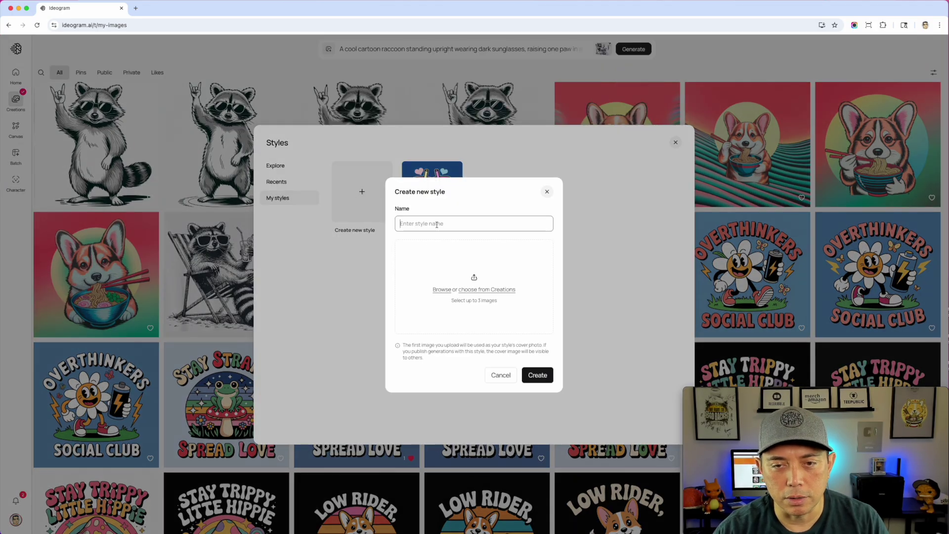
{"action": "type", "text": "Vintage Illustrat"}
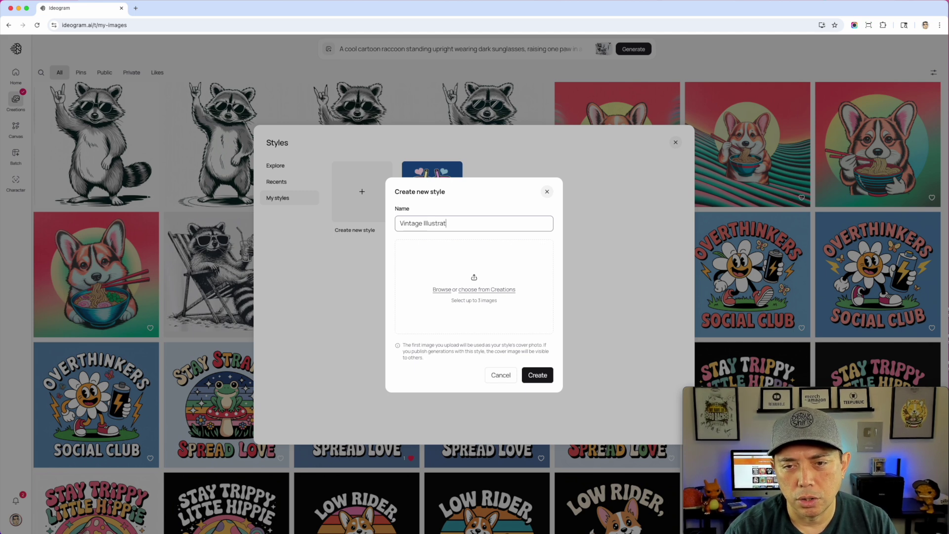
{"action": "type", "text": "ion Style"}
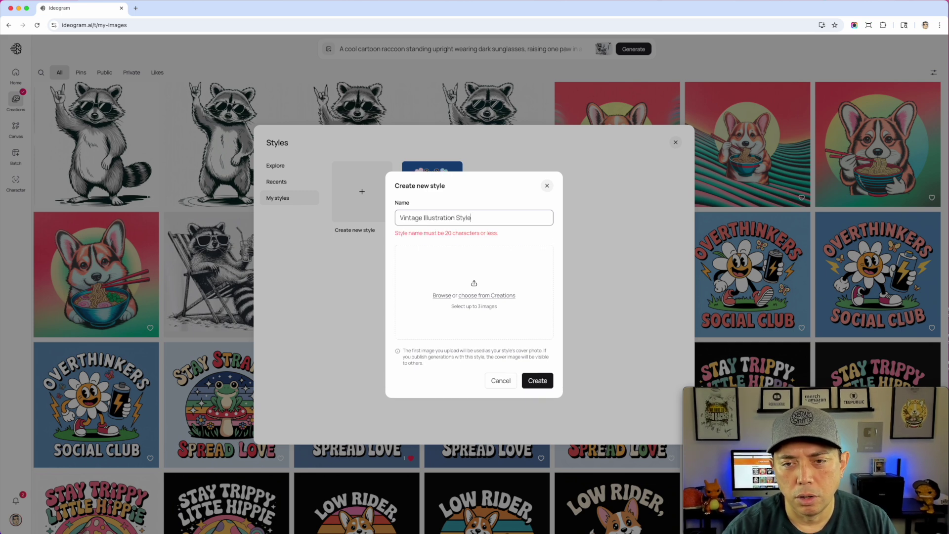
{"action": "left_click_drag", "start_coordinate": [488, 218], "coordinate": [456, 218]}
{"action": "key", "text": "BackSpace"}
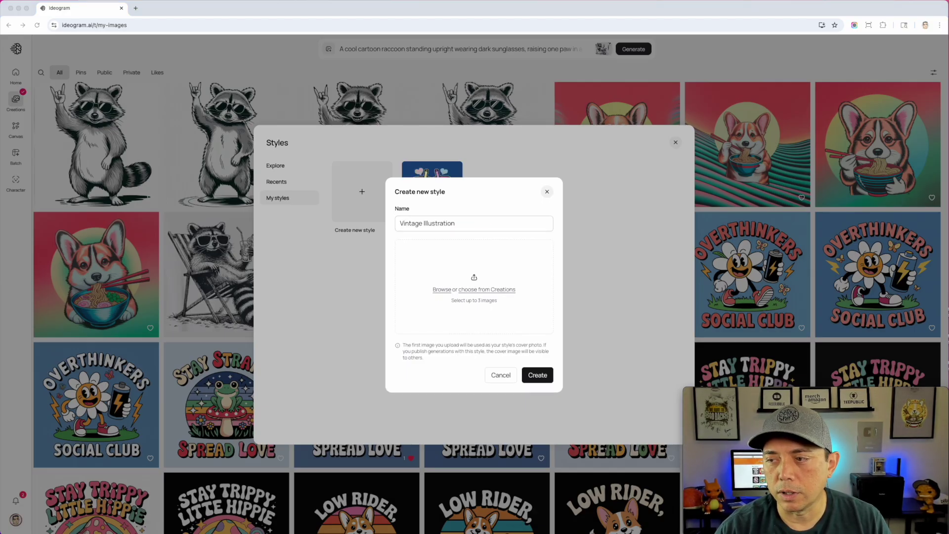
{"action": "left_click_drag", "start_coordinate": [657, 282], "coordinate": [484, 263]}
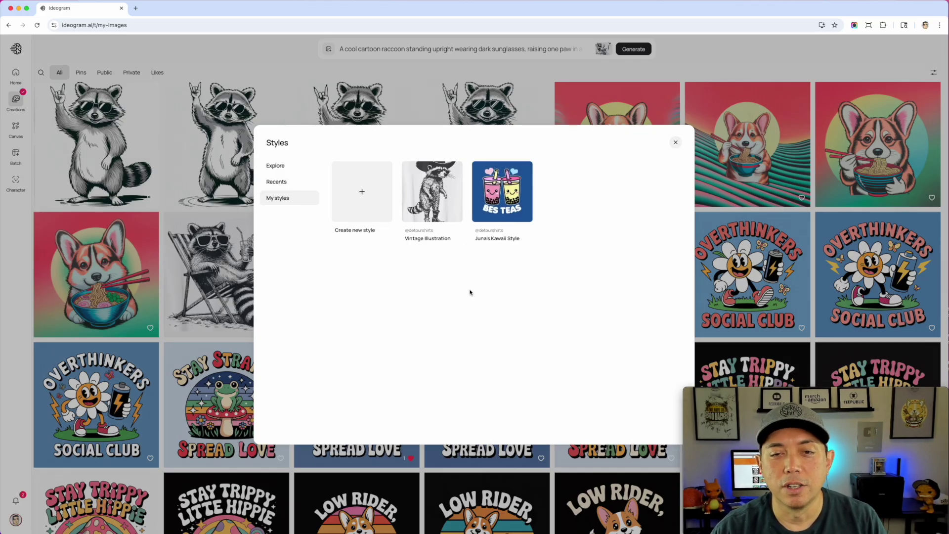
{"action": "left_click", "coordinate": [675, 143]}
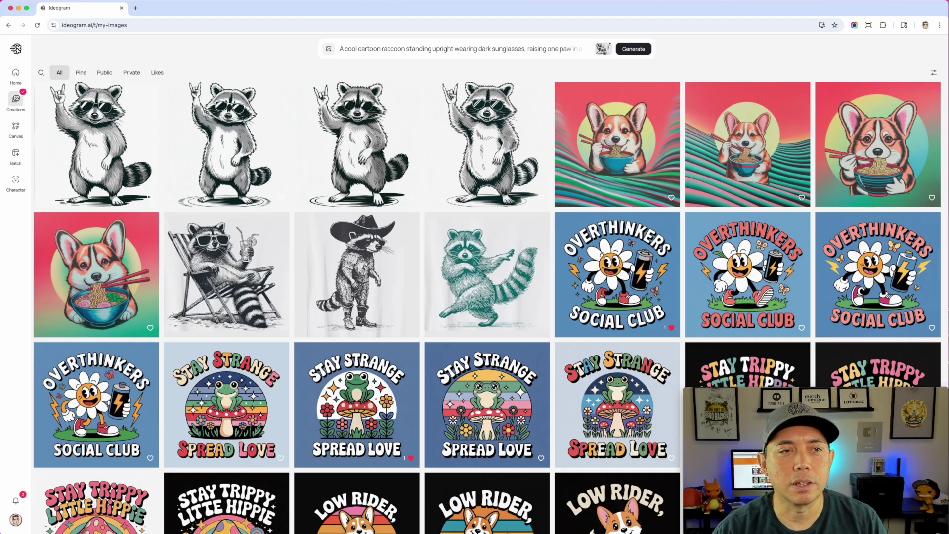
Step: Browse the community T-shirt designs and open the bulldog design reading "Don't Touch My Coffee"
{"action": "left_click", "coordinate": [15, 74]}
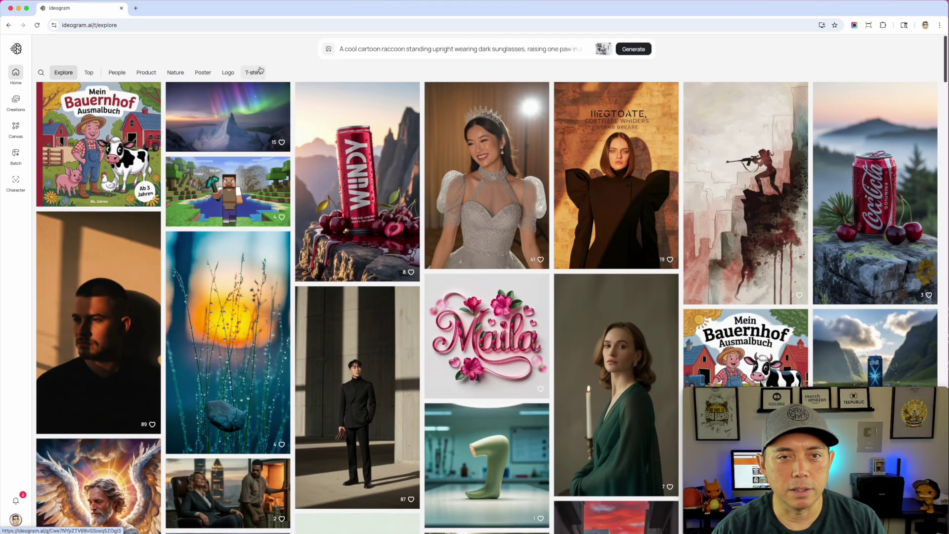
{"action": "left_click", "coordinate": [252, 74]}
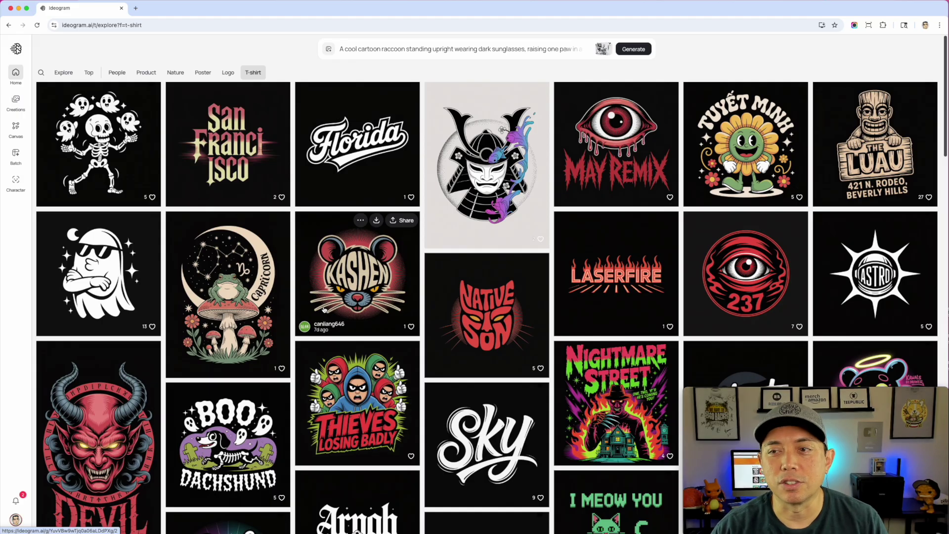
{"action": "scroll", "coordinate": [457, 279], "scroll_direction": "down", "scroll_amount": 3}
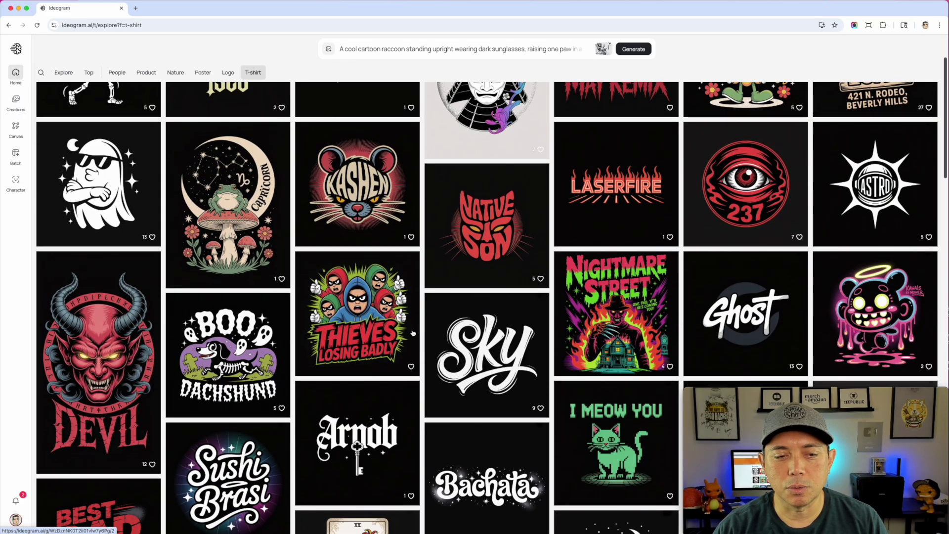
{"action": "scroll", "coordinate": [411, 336], "scroll_direction": "down", "scroll_amount": 5}
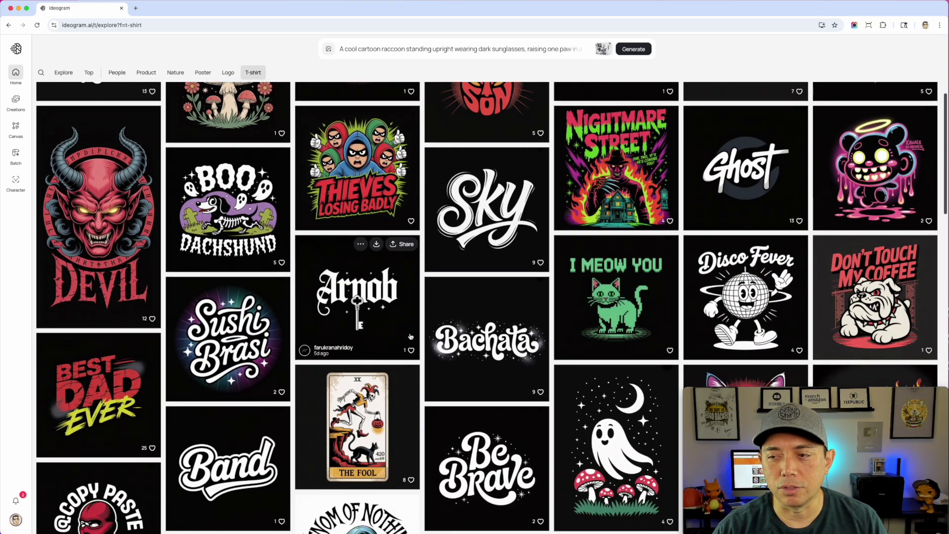
{"action": "scroll", "coordinate": [411, 336], "scroll_direction": "down", "scroll_amount": 1}
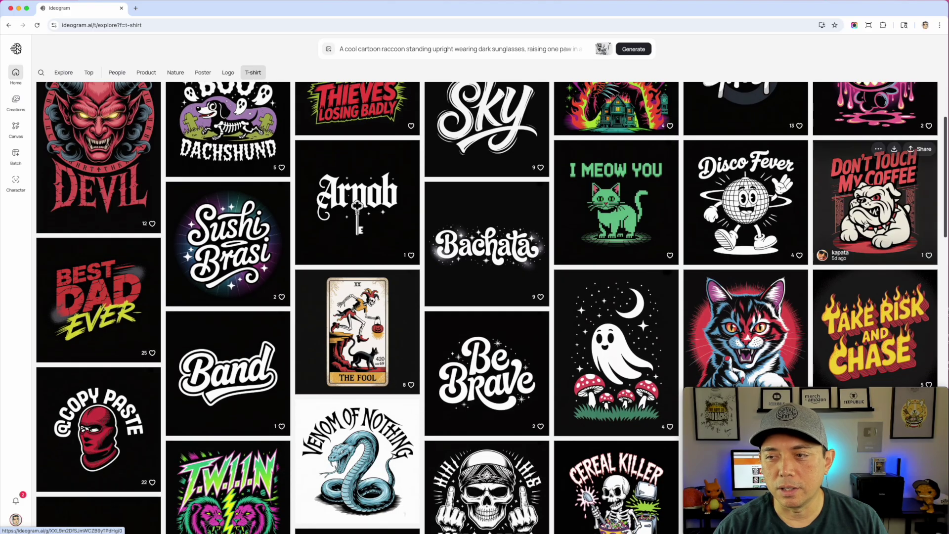
{"action": "left_click", "coordinate": [875, 208]}
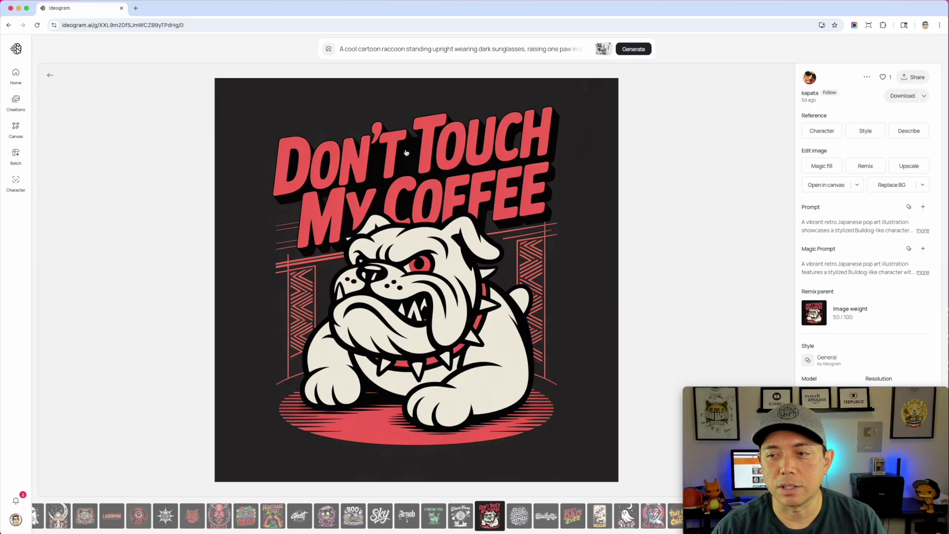
Step: Set the prompt's style to the saved custom Kawaii style and replace the prompt text with the bulldog design's prompt
{"action": "left_click", "coordinate": [808, 363]}
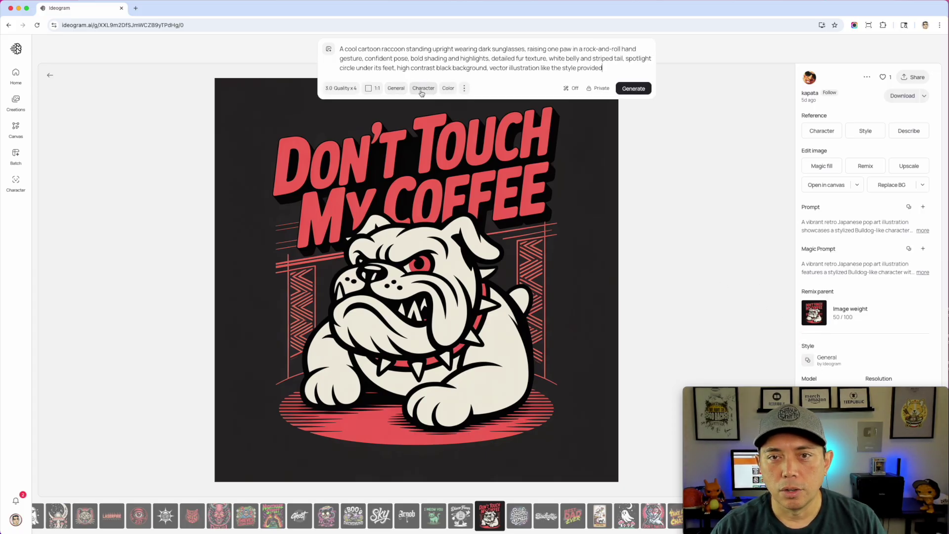
{"action": "left_click", "coordinate": [398, 90]}
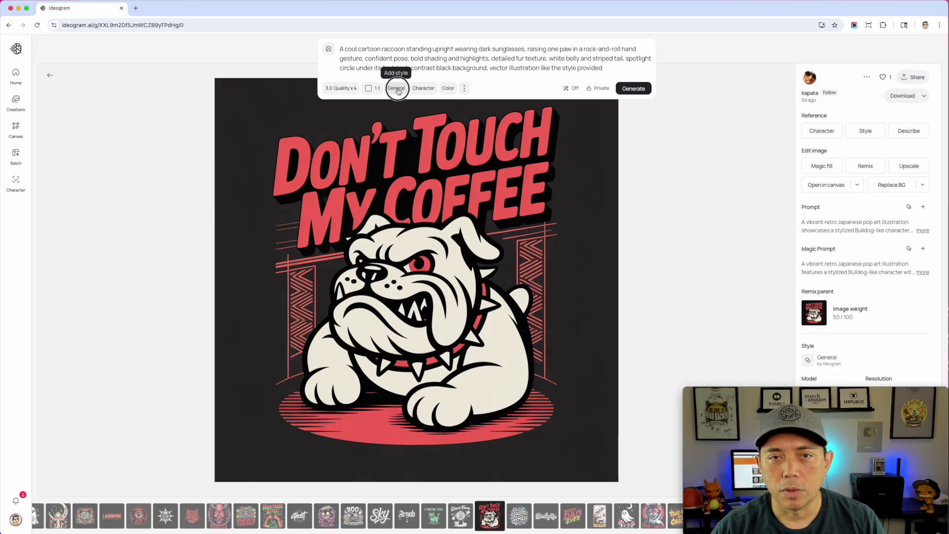
{"action": "left_click", "coordinate": [503, 207]}
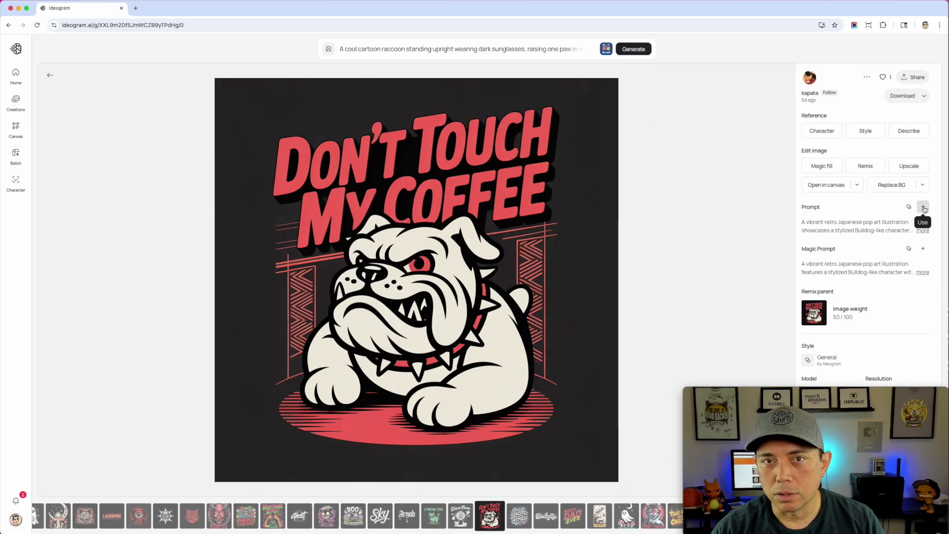
{"action": "left_click", "coordinate": [924, 208]}
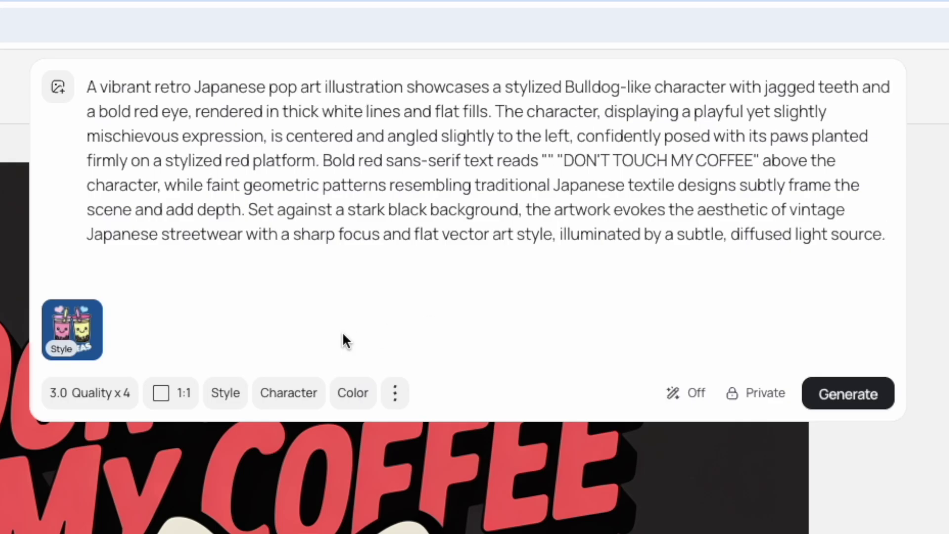
Step: Remove "retro Japanese pop art" and "the artwork evokes the aesthetic of vintage Japanese streetwear" from the prompt, and generate the images
{"action": "left_click_drag", "start_coordinate": [325, 87], "coordinate": [154, 93]}
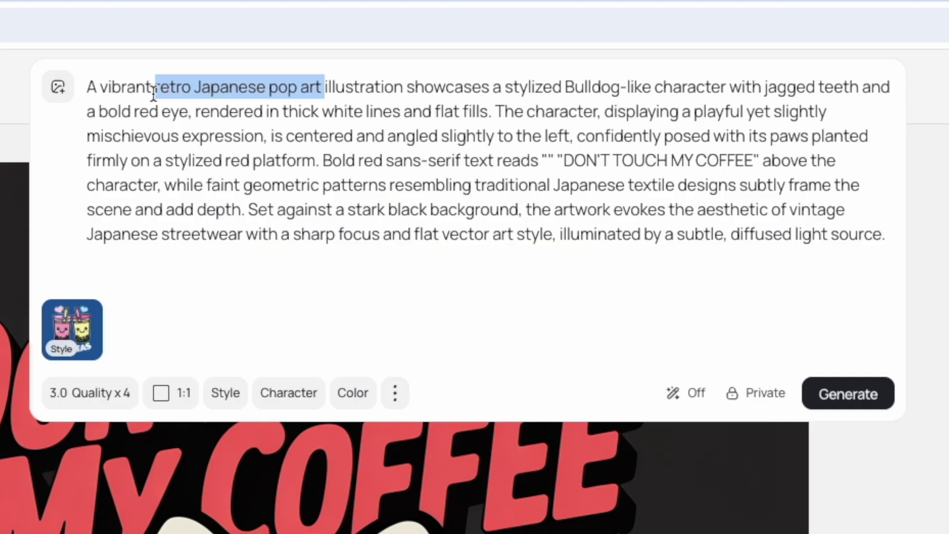
{"action": "key", "text": "BackSpace"}
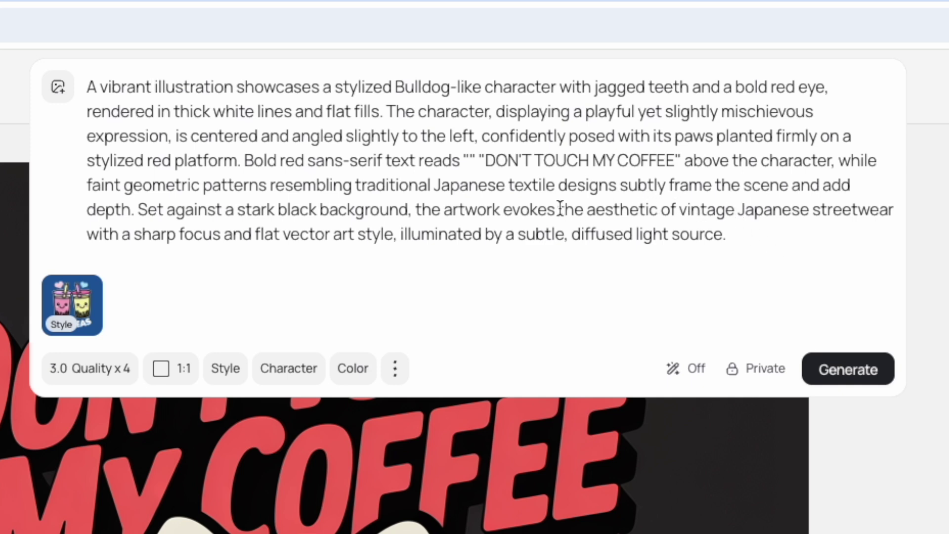
{"action": "left_click_drag", "start_coordinate": [418, 208], "coordinate": [894, 200]}
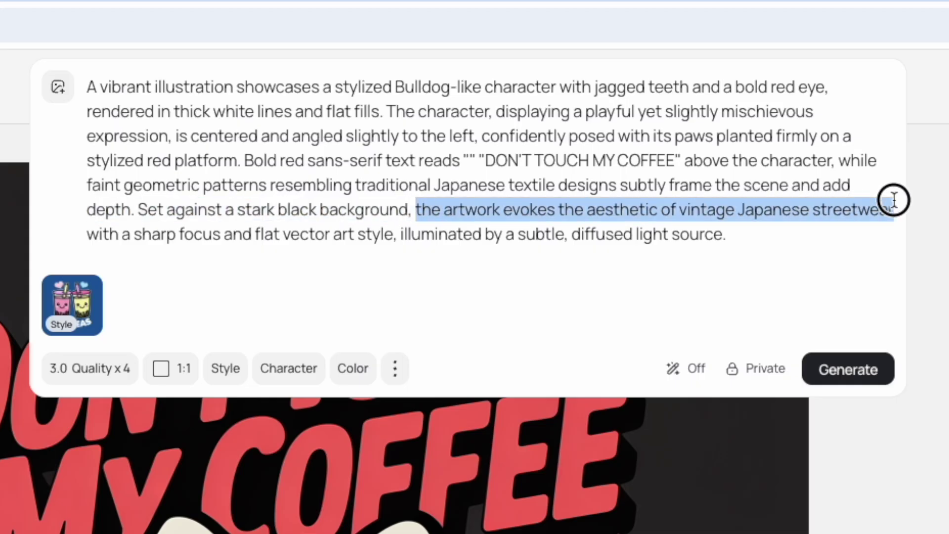
{"action": "key", "text": "BackSpace"}
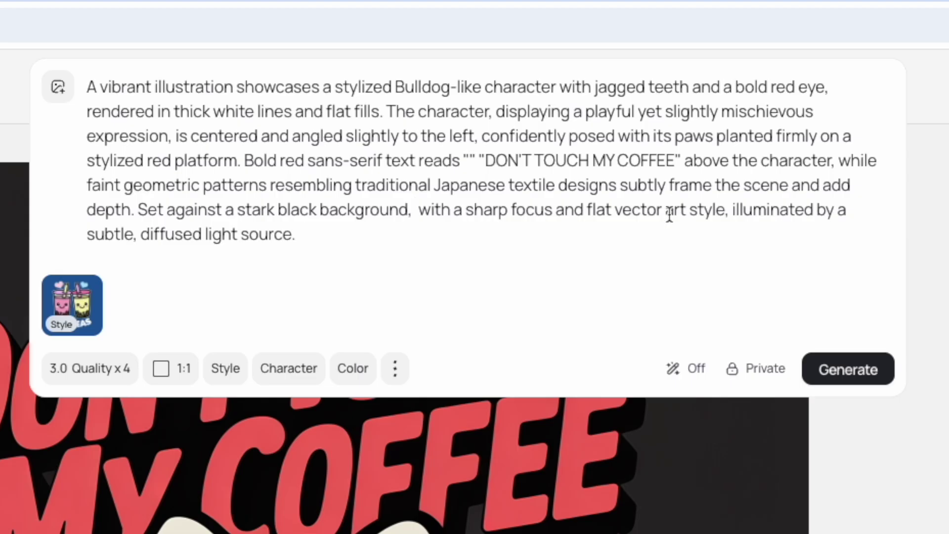
{"action": "left_click_drag", "start_coordinate": [337, 249], "coordinate": [79, 87]}
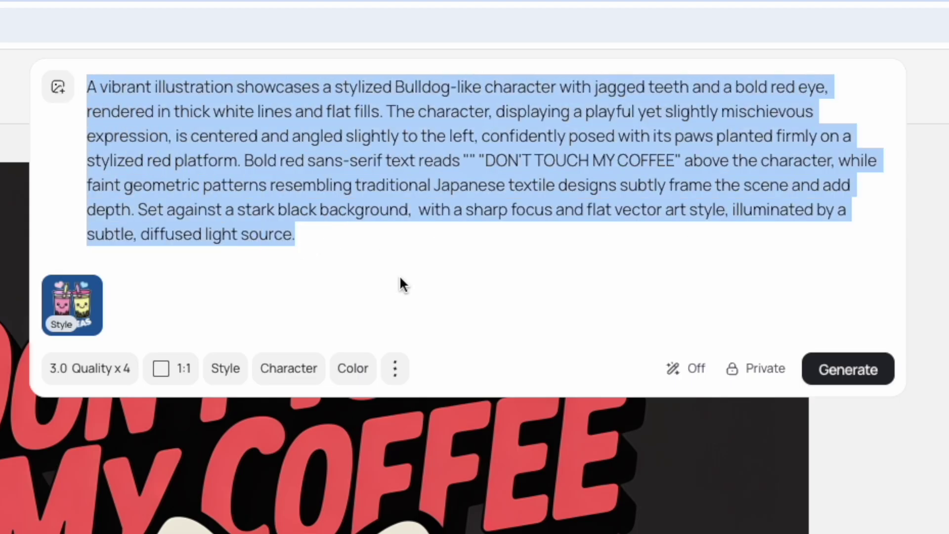
{"action": "left_click", "coordinate": [861, 375]}
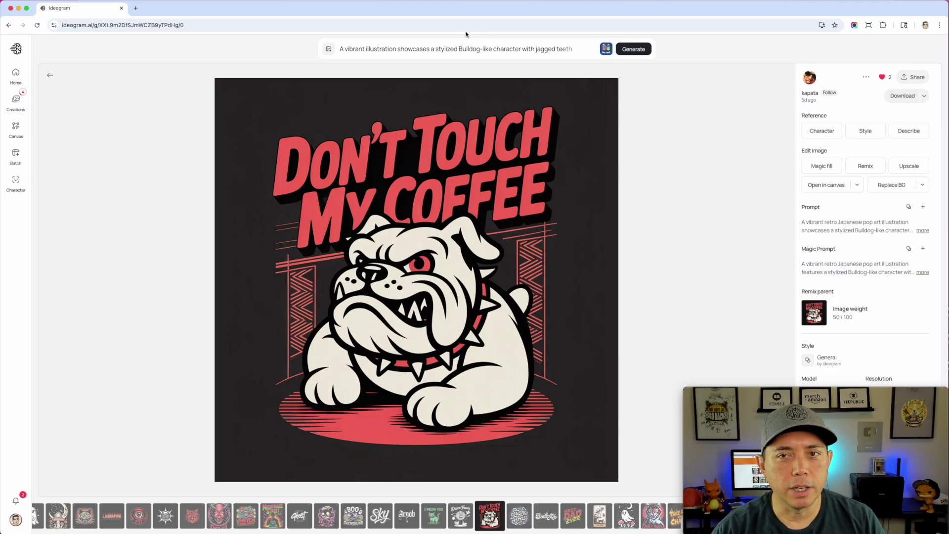
Step: Replace the prompt's Kawaii style with the custom Vintage Illustration style and generate the bulldog images again
{"action": "triple_click", "coordinate": [575, 46]}
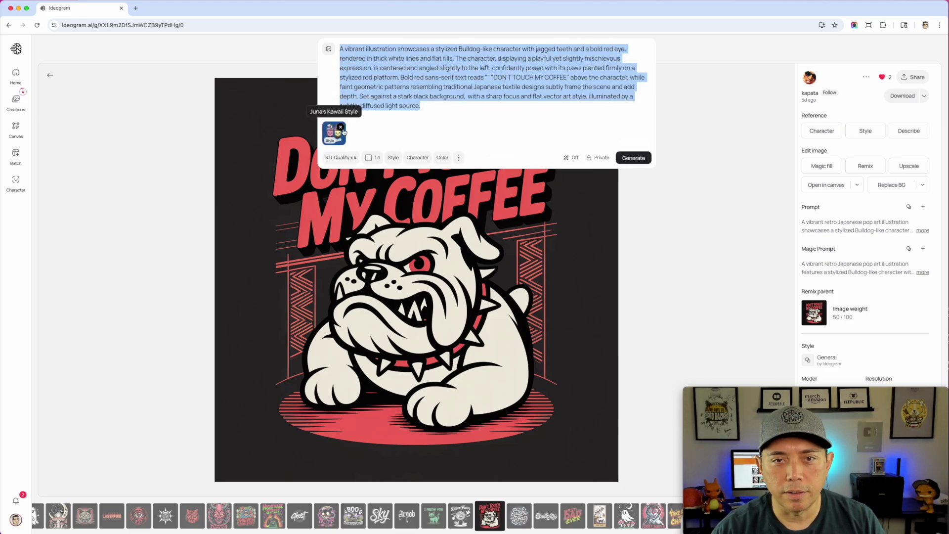
{"action": "left_click", "coordinate": [341, 128]}
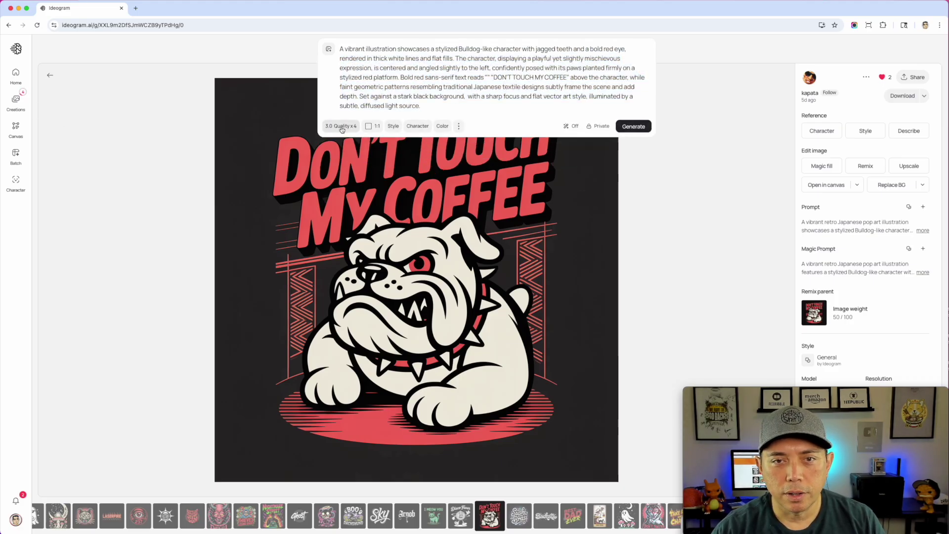
{"action": "left_click", "coordinate": [393, 126]}
{"action": "left_click", "coordinate": [434, 192]}
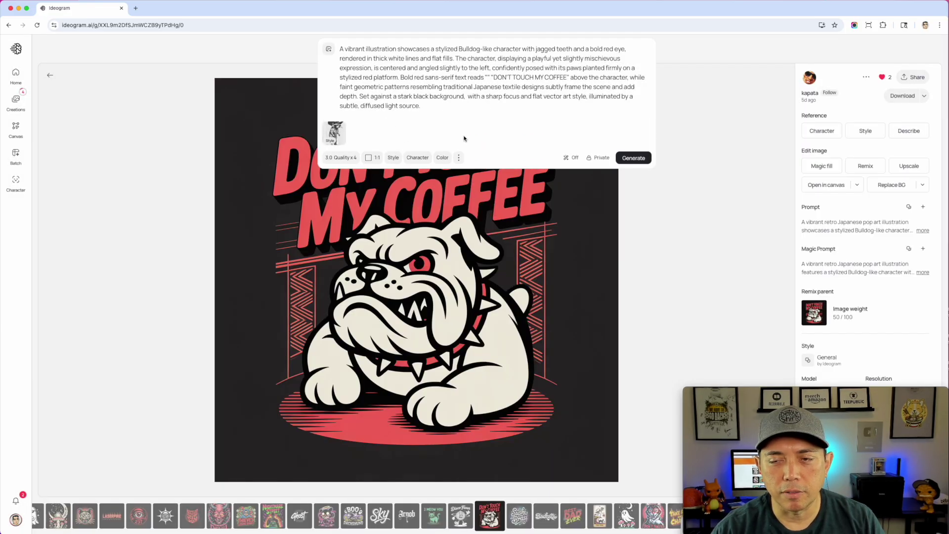
{"action": "left_click", "coordinate": [633, 158]}
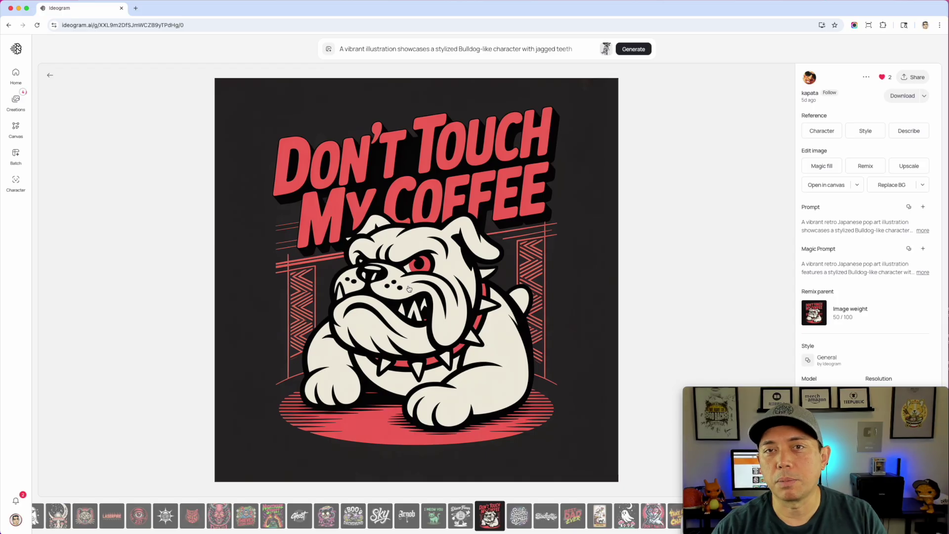
Step: Compare the bulldog images made with the Kawaii and Vintage Illustration styles, viewing one of each enlarged, and return to the creations gallery
{"action": "left_click", "coordinate": [14, 102]}
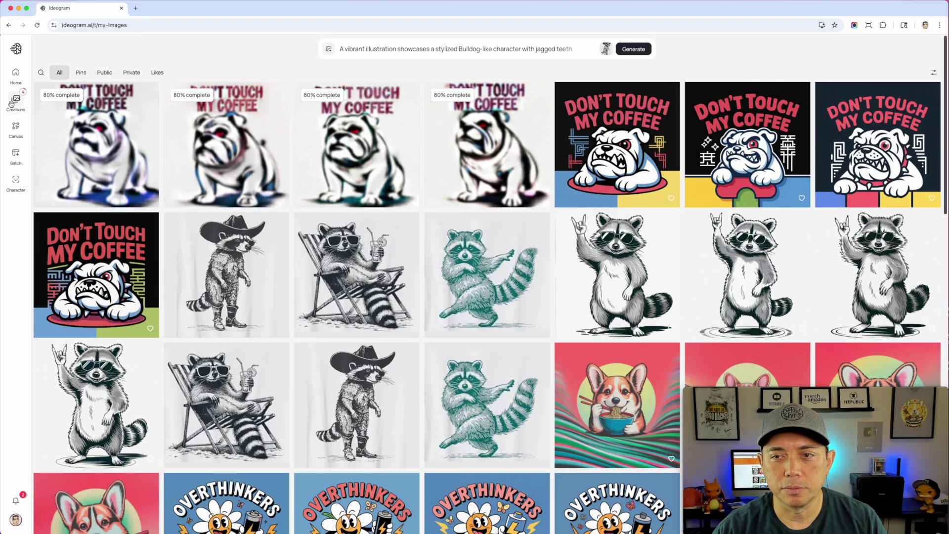
{"action": "mouse_move", "coordinate": [750, 144]}
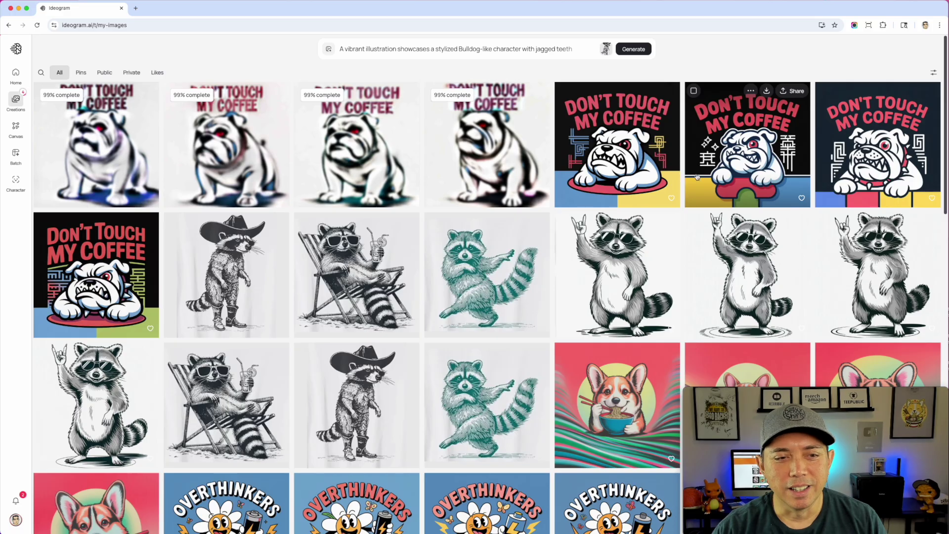
{"action": "mouse_move", "coordinate": [141, 296]}
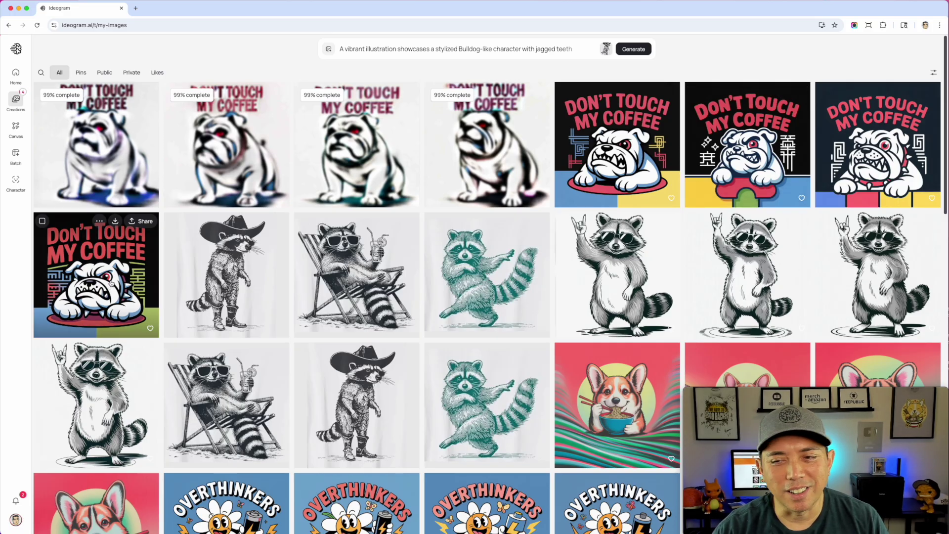
{"action": "left_click", "coordinate": [645, 146]}
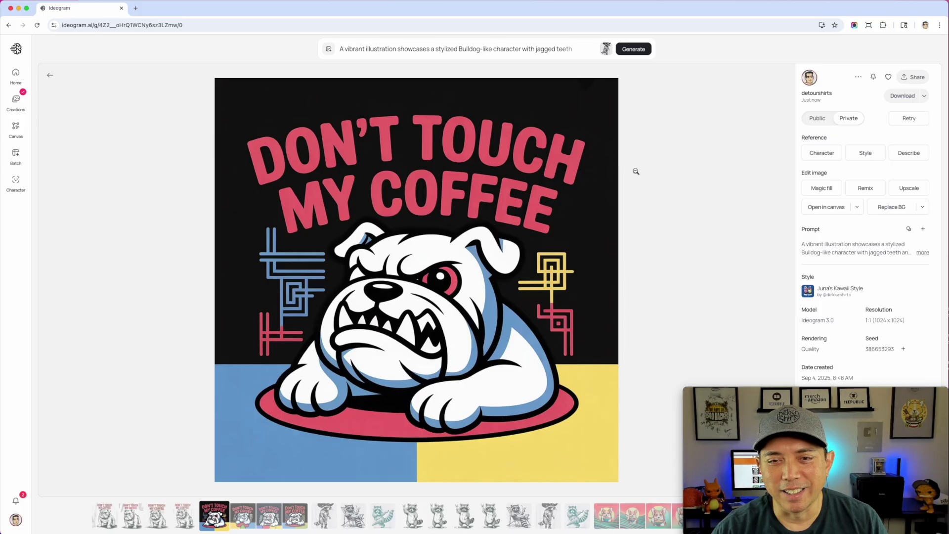
{"action": "left_click", "coordinate": [16, 99]}
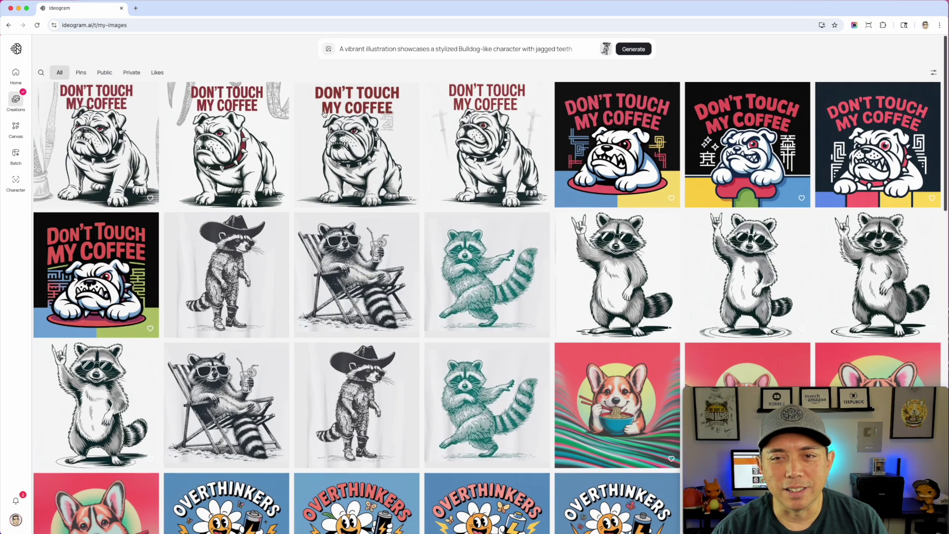
{"action": "left_click", "coordinate": [358, 159]}
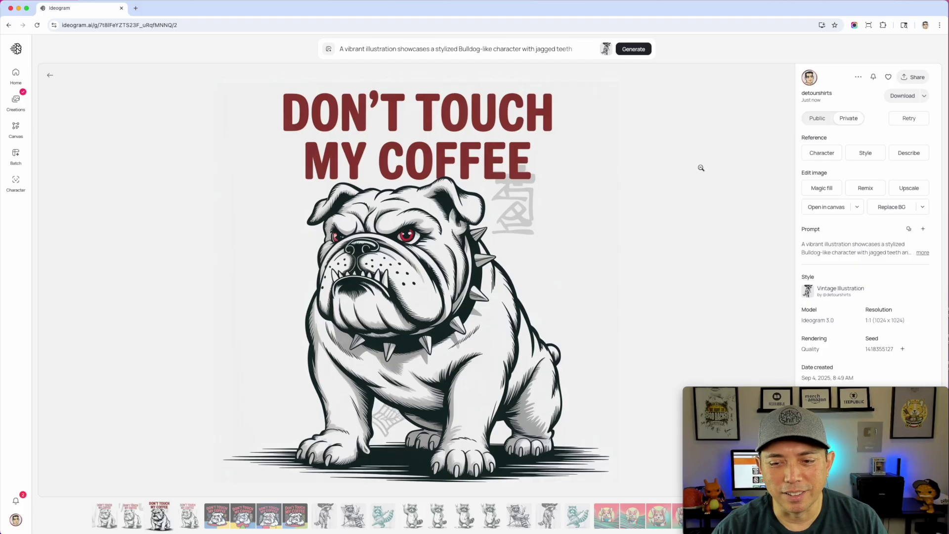
{"action": "left_click", "coordinate": [14, 98]}
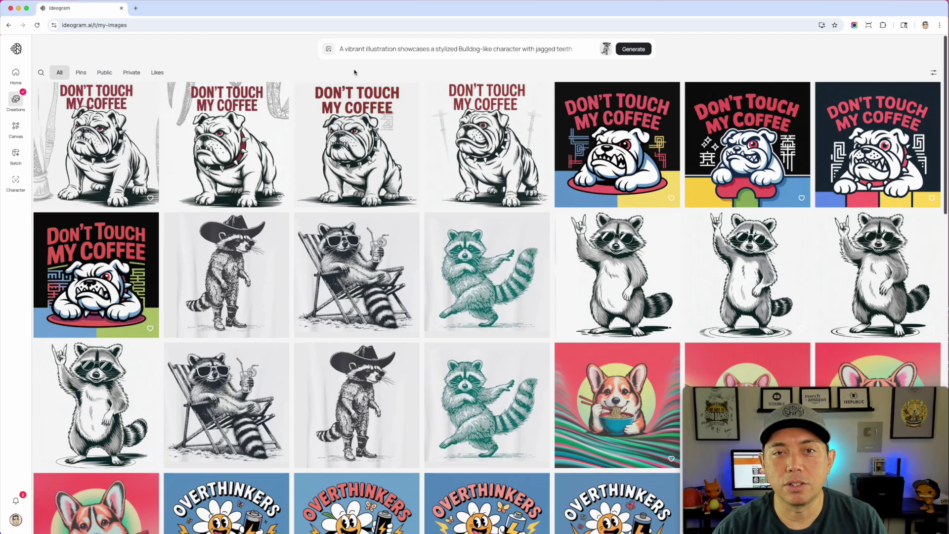
Step: Replace the bulldog prompt's custom Vintage Illustration style with the Flat Art preset and generate the images
{"action": "left_click", "coordinate": [353, 55]}
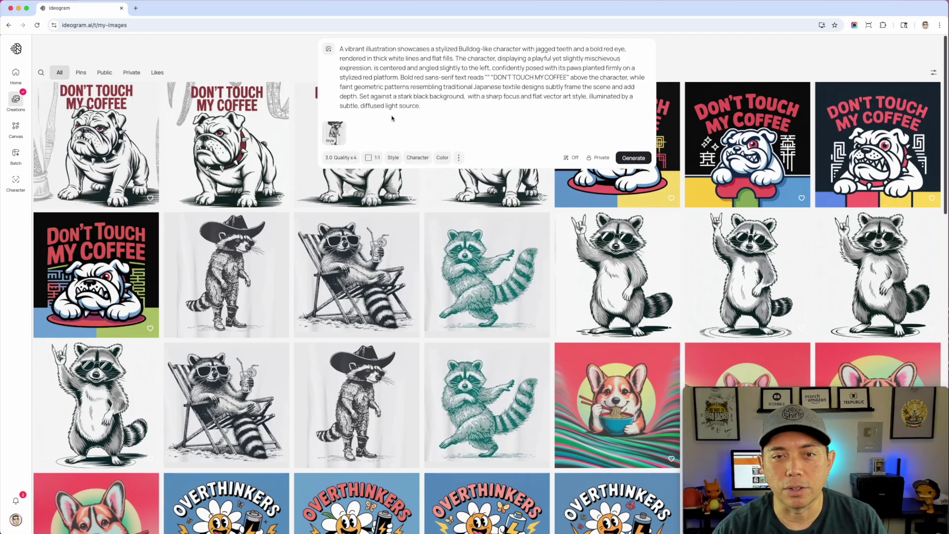
{"action": "left_click", "coordinate": [341, 127]}
{"action": "left_click", "coordinate": [394, 125]}
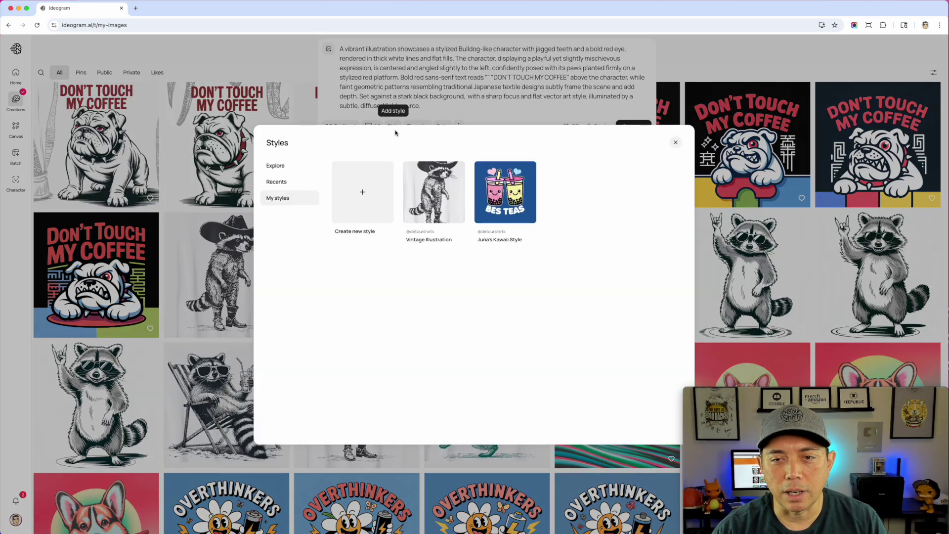
{"action": "left_click", "coordinate": [276, 166]}
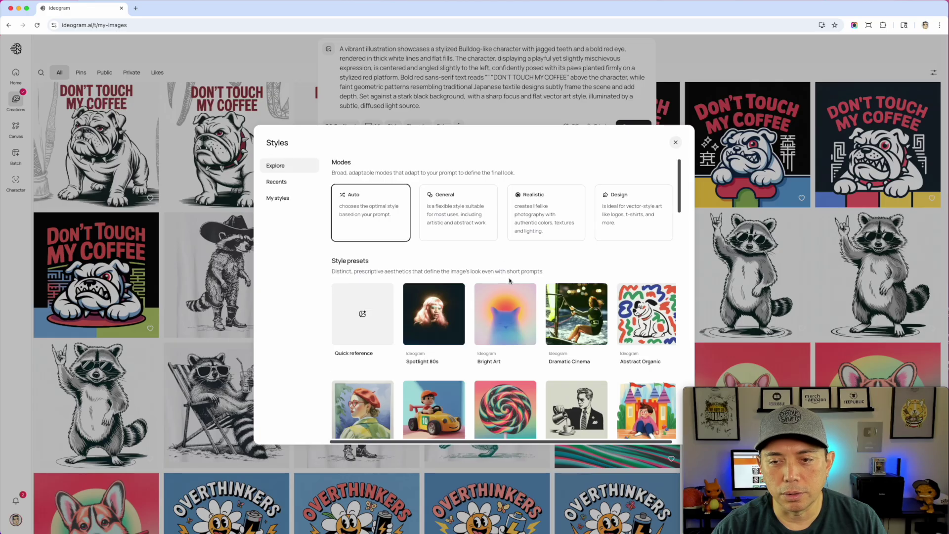
{"action": "scroll", "coordinate": [510, 281], "scroll_direction": "down", "scroll_amount": 3}
{"action": "scroll", "coordinate": [510, 281], "scroll_direction": "down", "scroll_amount": 5}
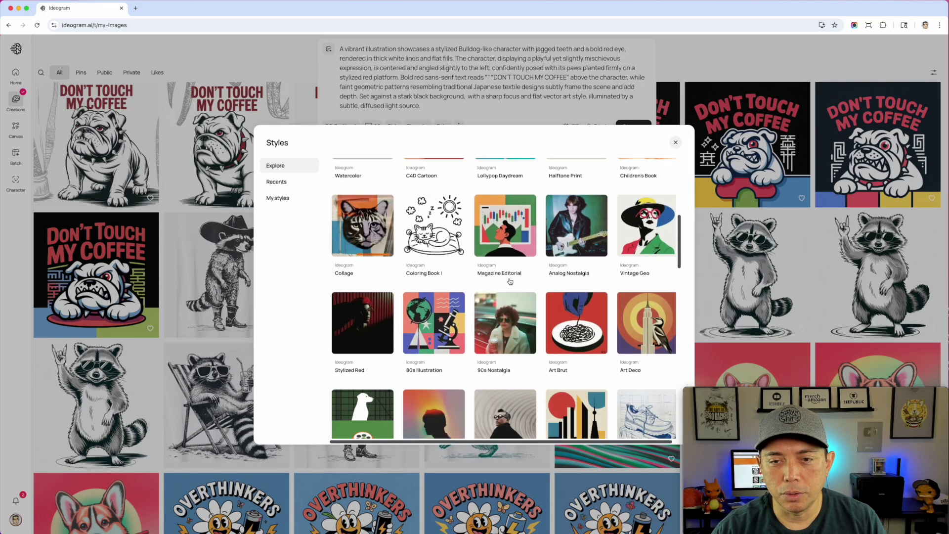
{"action": "scroll", "coordinate": [510, 281], "scroll_direction": "down", "scroll_amount": 3}
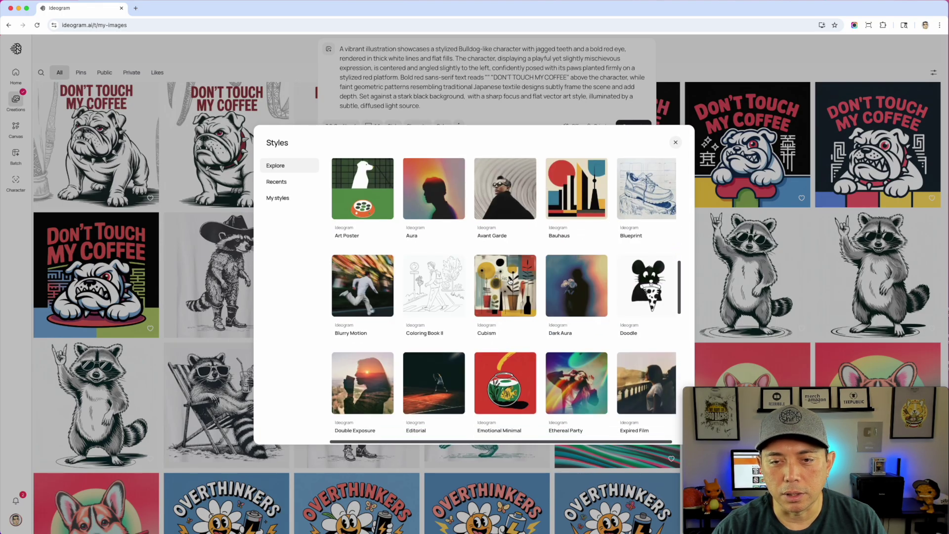
{"action": "scroll", "coordinate": [510, 281], "scroll_direction": "down", "scroll_amount": 5}
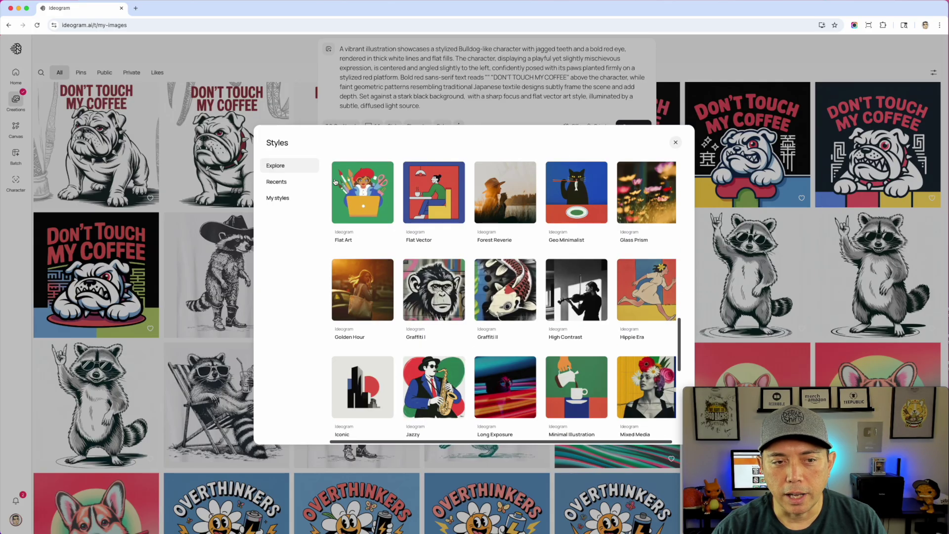
{"action": "left_click", "coordinate": [362, 205]}
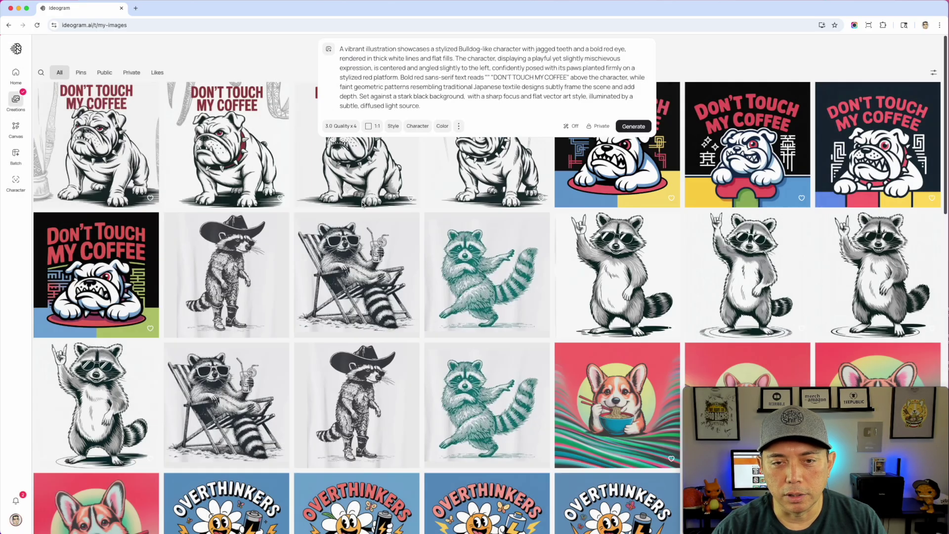
{"action": "left_click", "coordinate": [631, 155]}
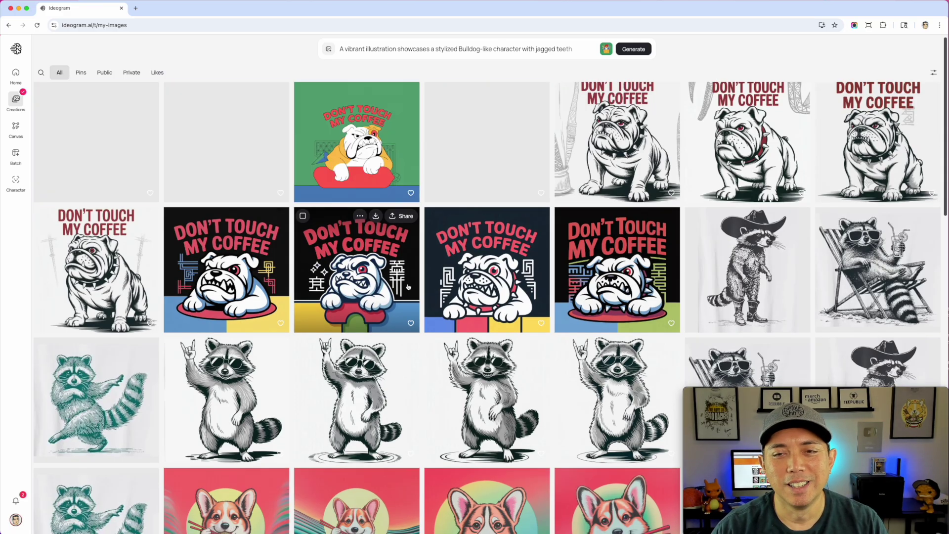
Step: Compare the new Flat Art bulldog images with the other bulldog versions and browse the earlier designs in the creations gallery
{"action": "scroll", "coordinate": [407, 285], "scroll_direction": "down", "scroll_amount": 2}
{"action": "scroll", "coordinate": [398, 282], "scroll_direction": "up", "scroll_amount": 2}
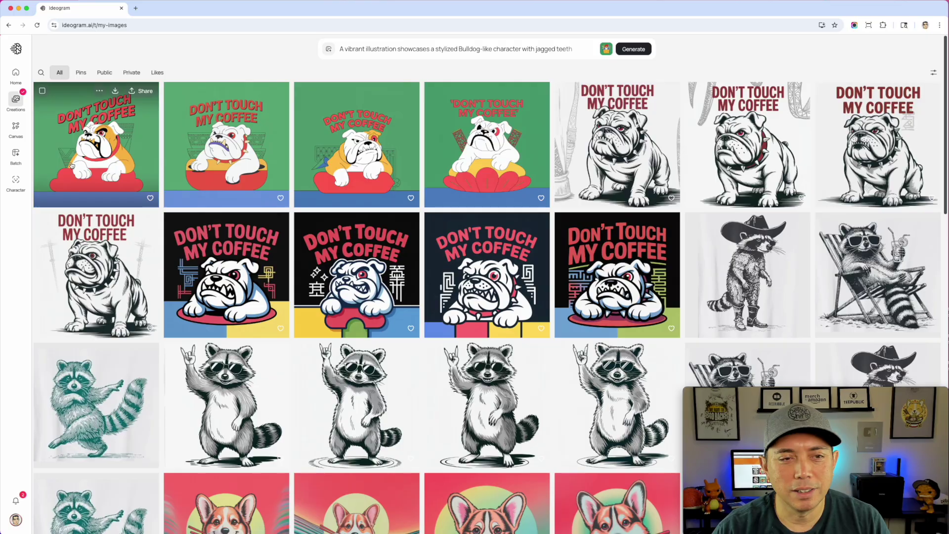
{"action": "scroll", "coordinate": [321, 327], "scroll_direction": "down", "scroll_amount": 1}
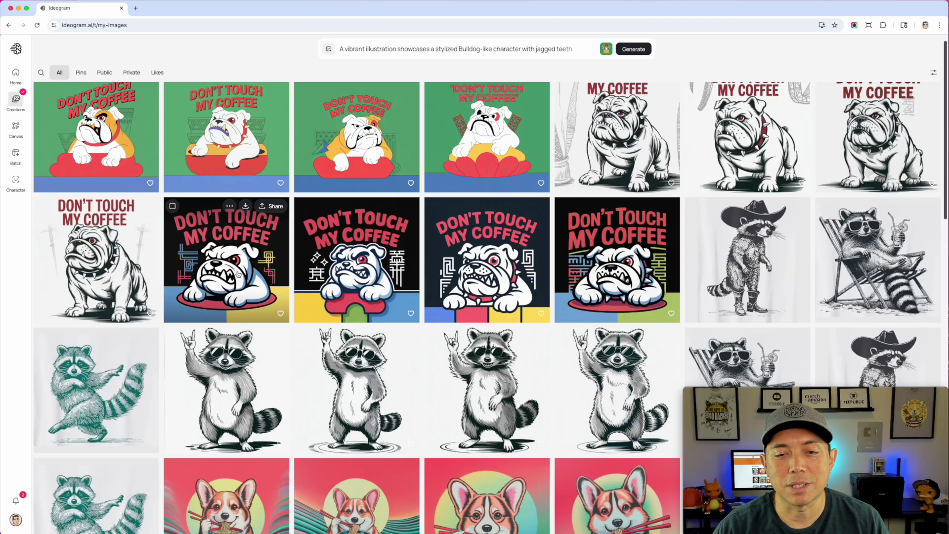
{"action": "scroll", "coordinate": [303, 275], "scroll_direction": "down", "scroll_amount": 3}
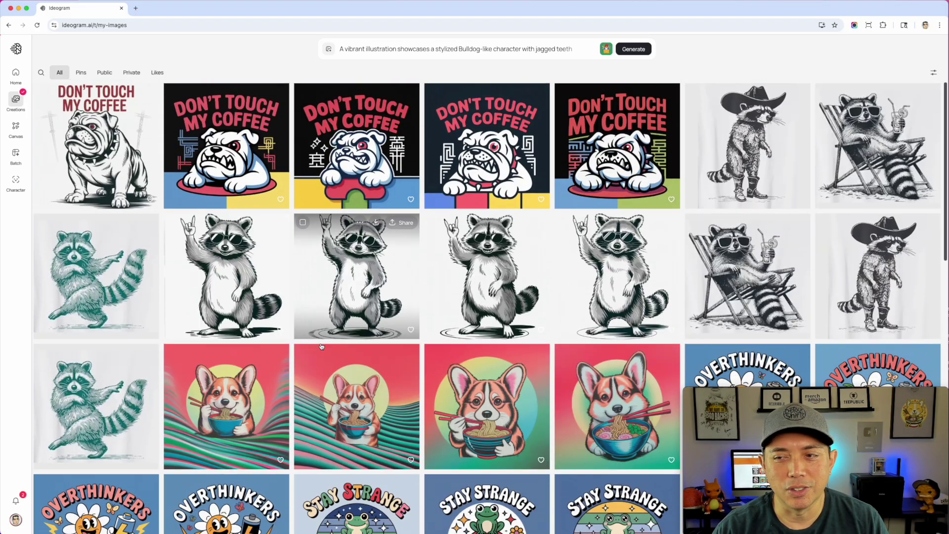
{"action": "scroll", "coordinate": [321, 346], "scroll_direction": "down", "scroll_amount": 9}
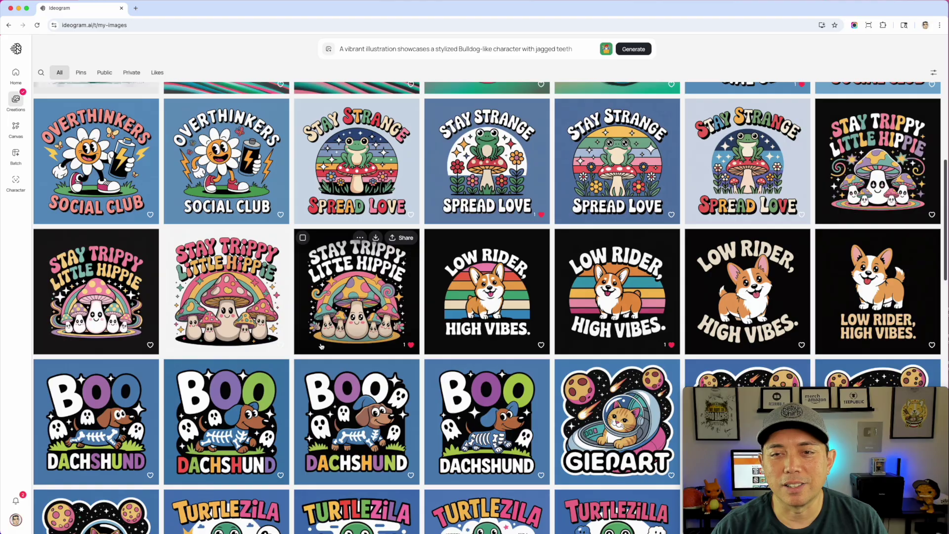
{"action": "scroll", "coordinate": [320, 346], "scroll_direction": "down", "scroll_amount": 1}
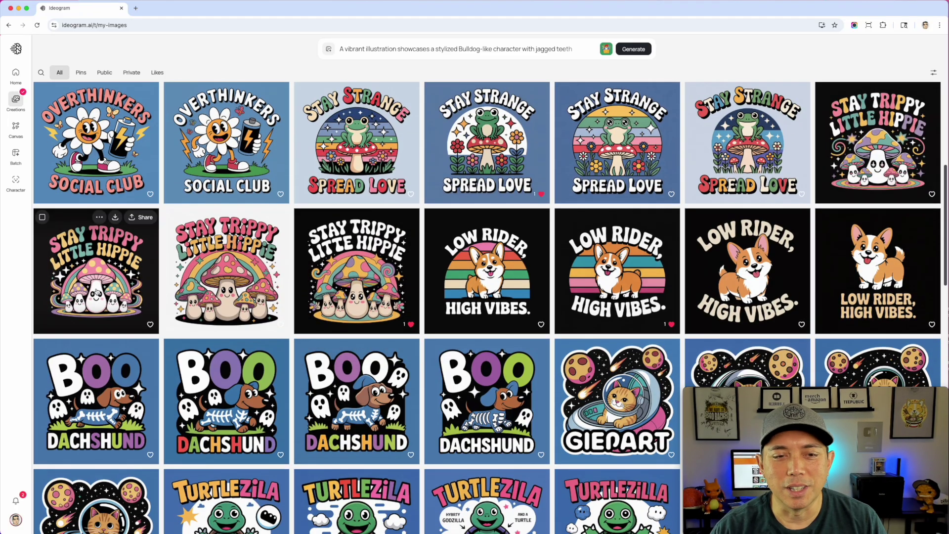
{"action": "scroll", "coordinate": [650, 277], "scroll_direction": "down", "scroll_amount": 7}
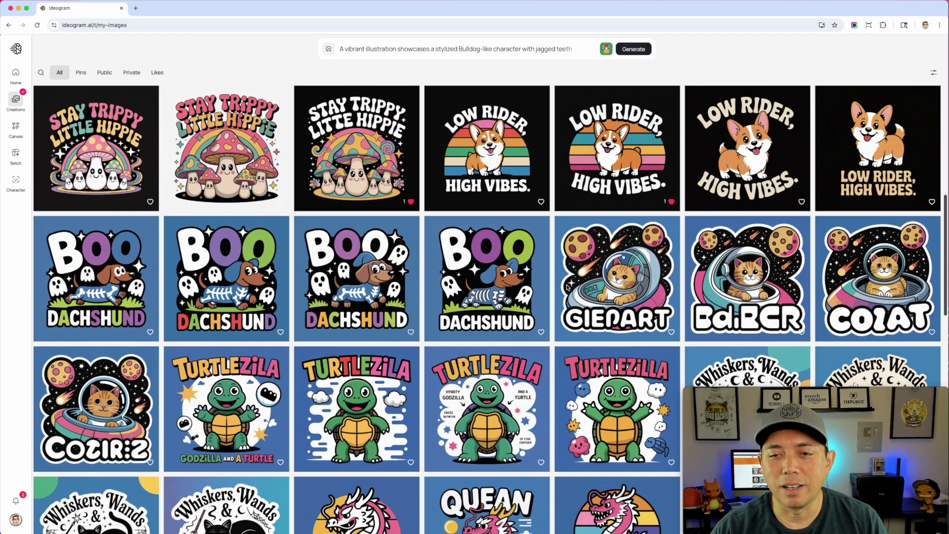
{"action": "scroll", "coordinate": [567, 288], "scroll_direction": "down", "scroll_amount": 1}
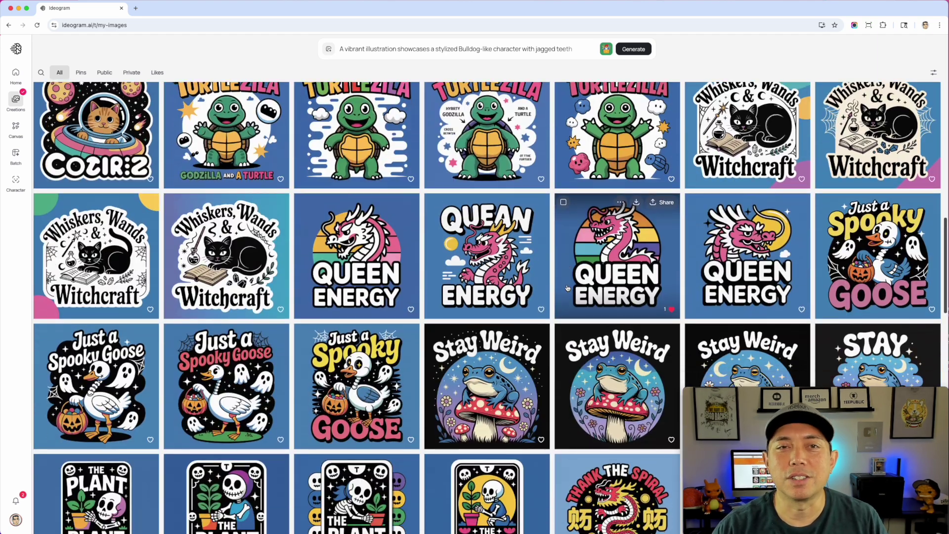
{"action": "scroll", "coordinate": [377, 96], "scroll_direction": "up", "scroll_amount": 3}
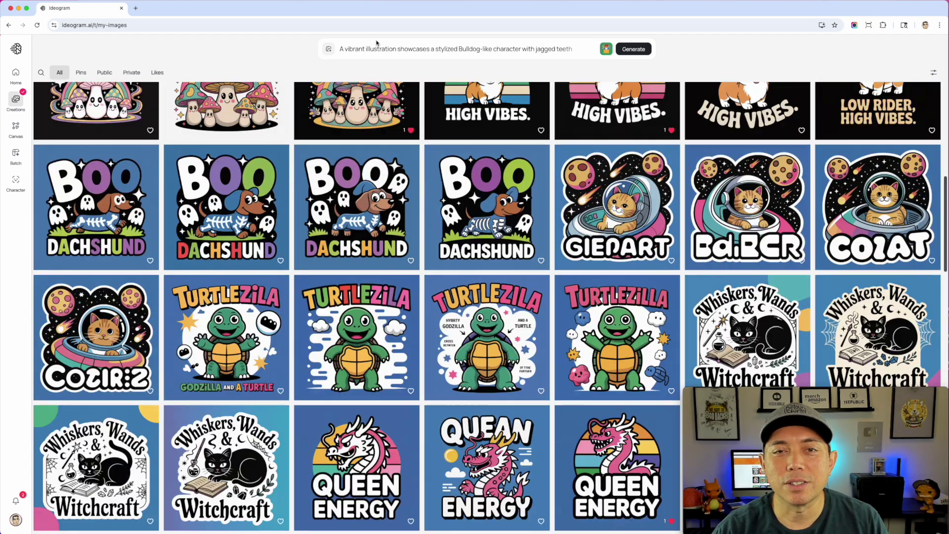